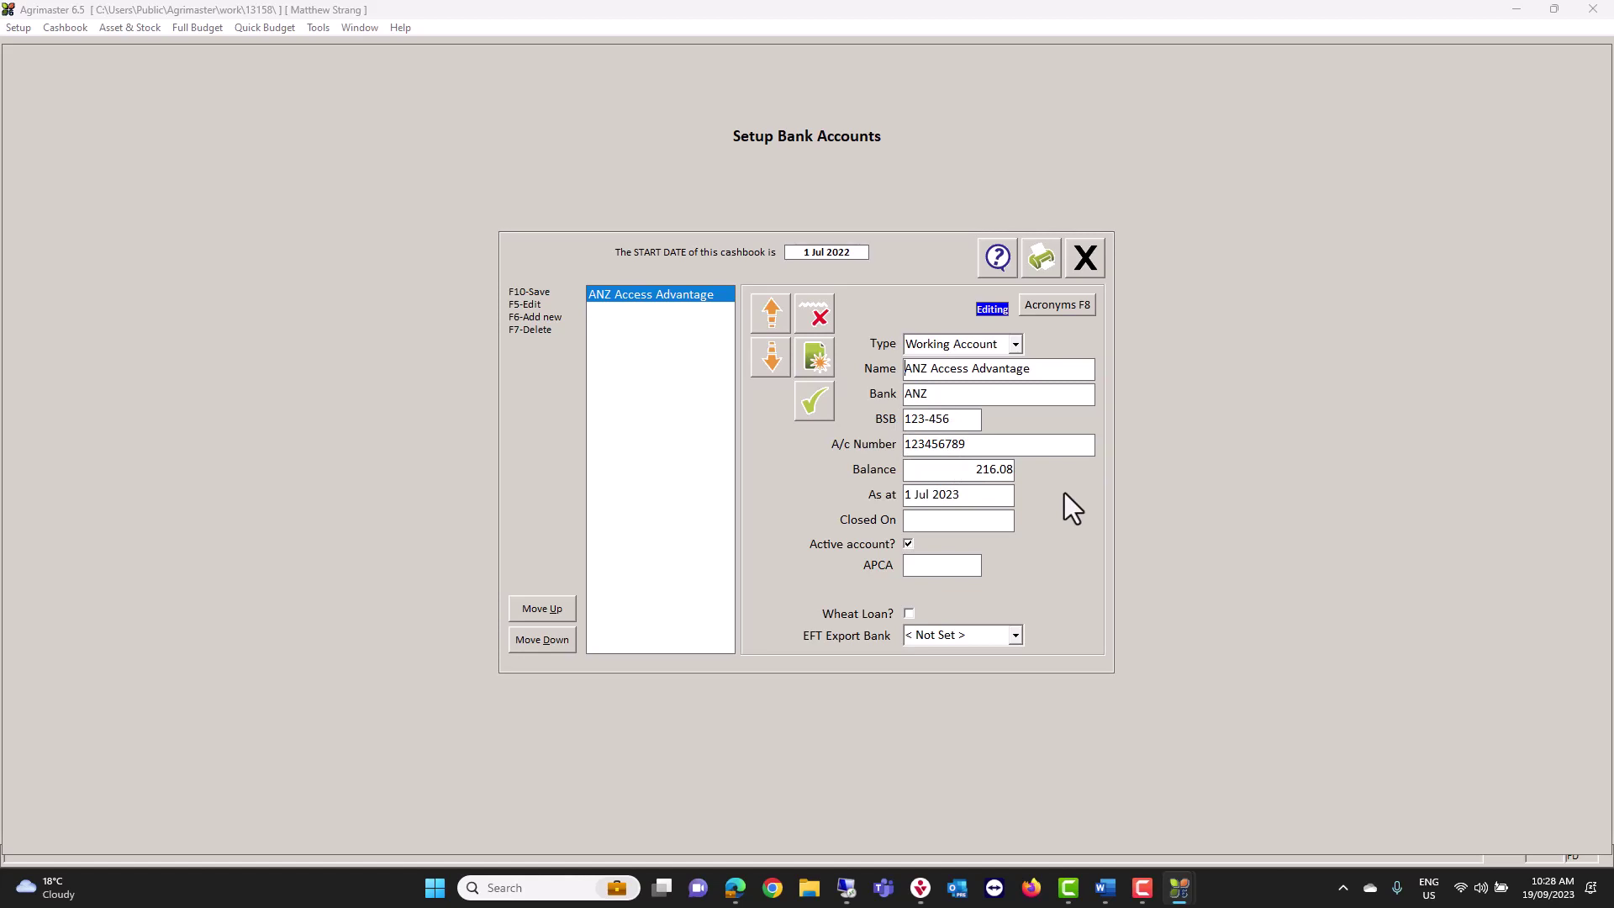
Step: Leave the bank account setup and open the Internet Banking Setup
click(1084, 257)
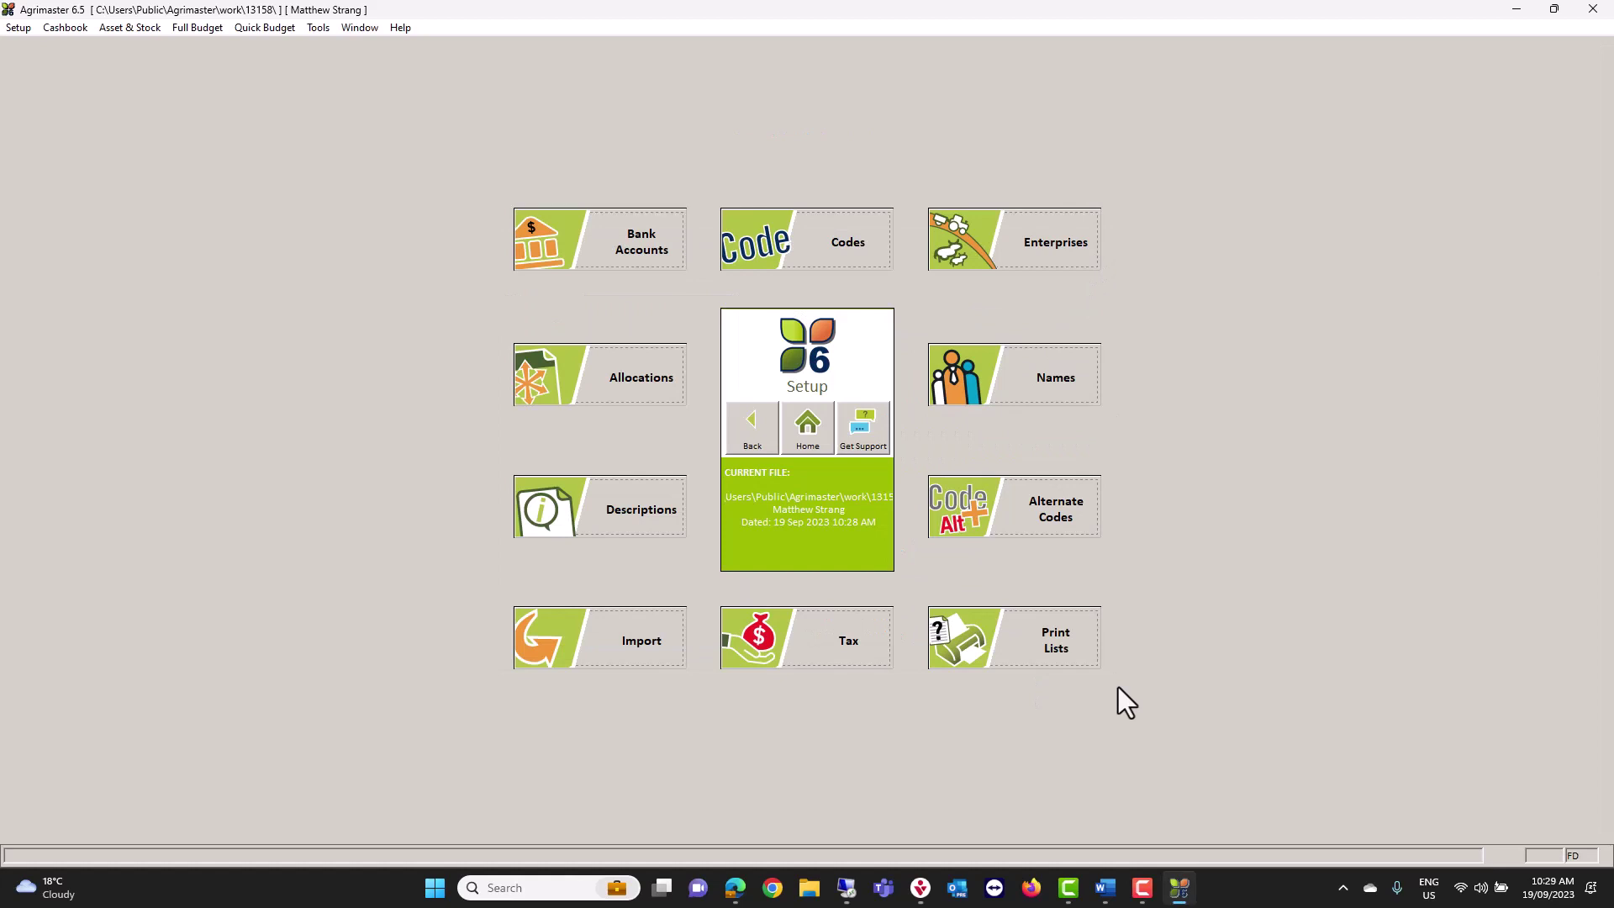
click(750, 430)
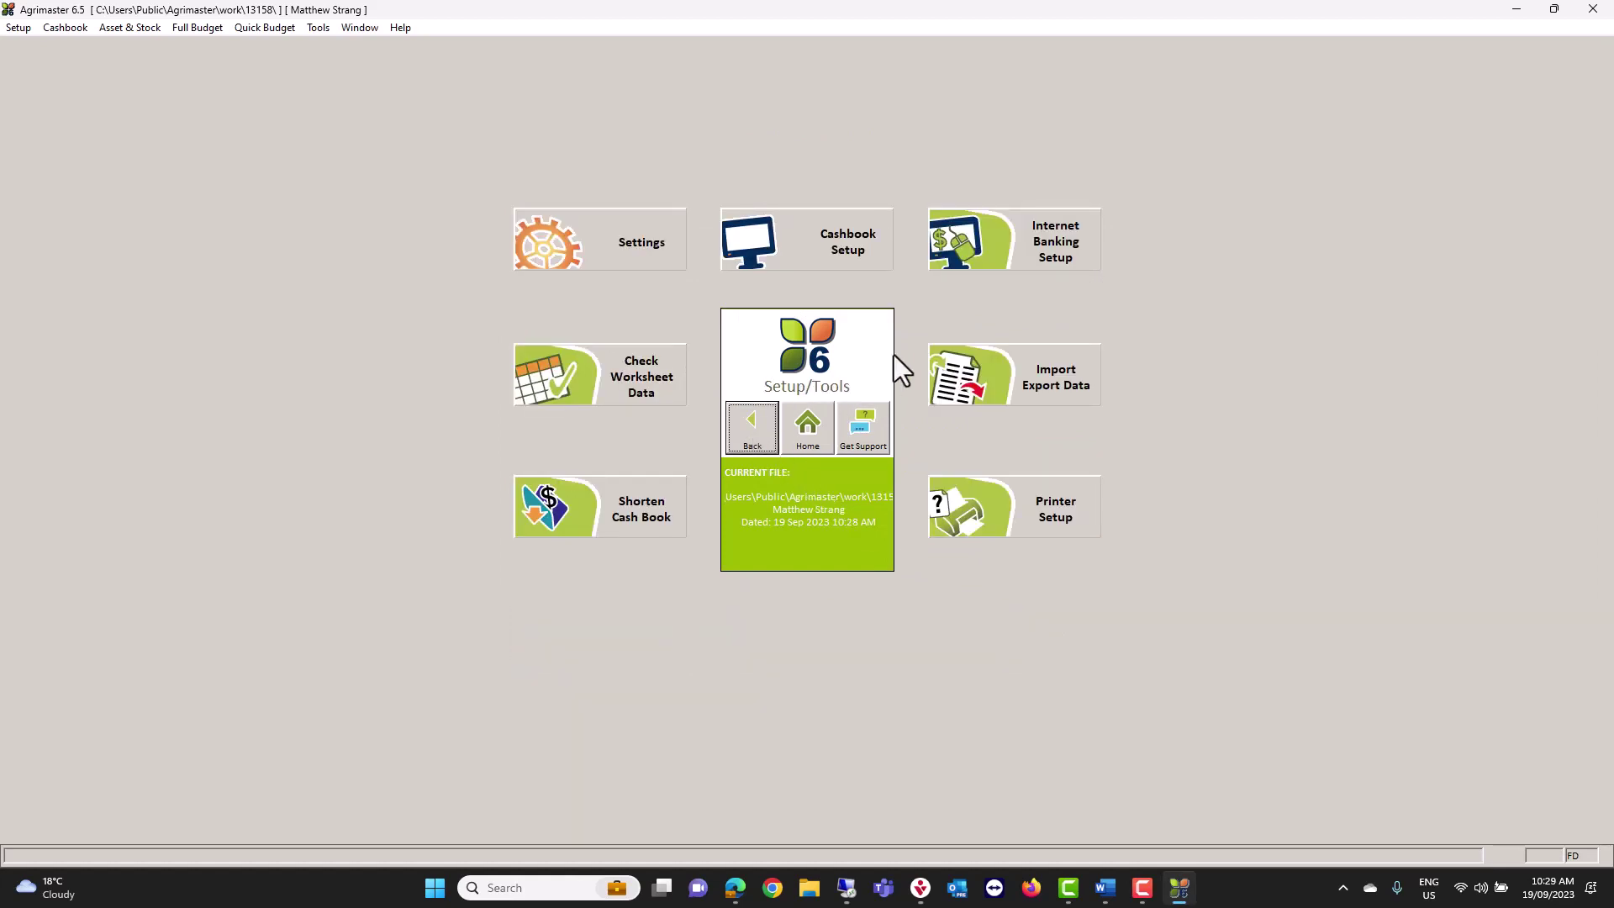
click(1031, 257)
click(648, 261)
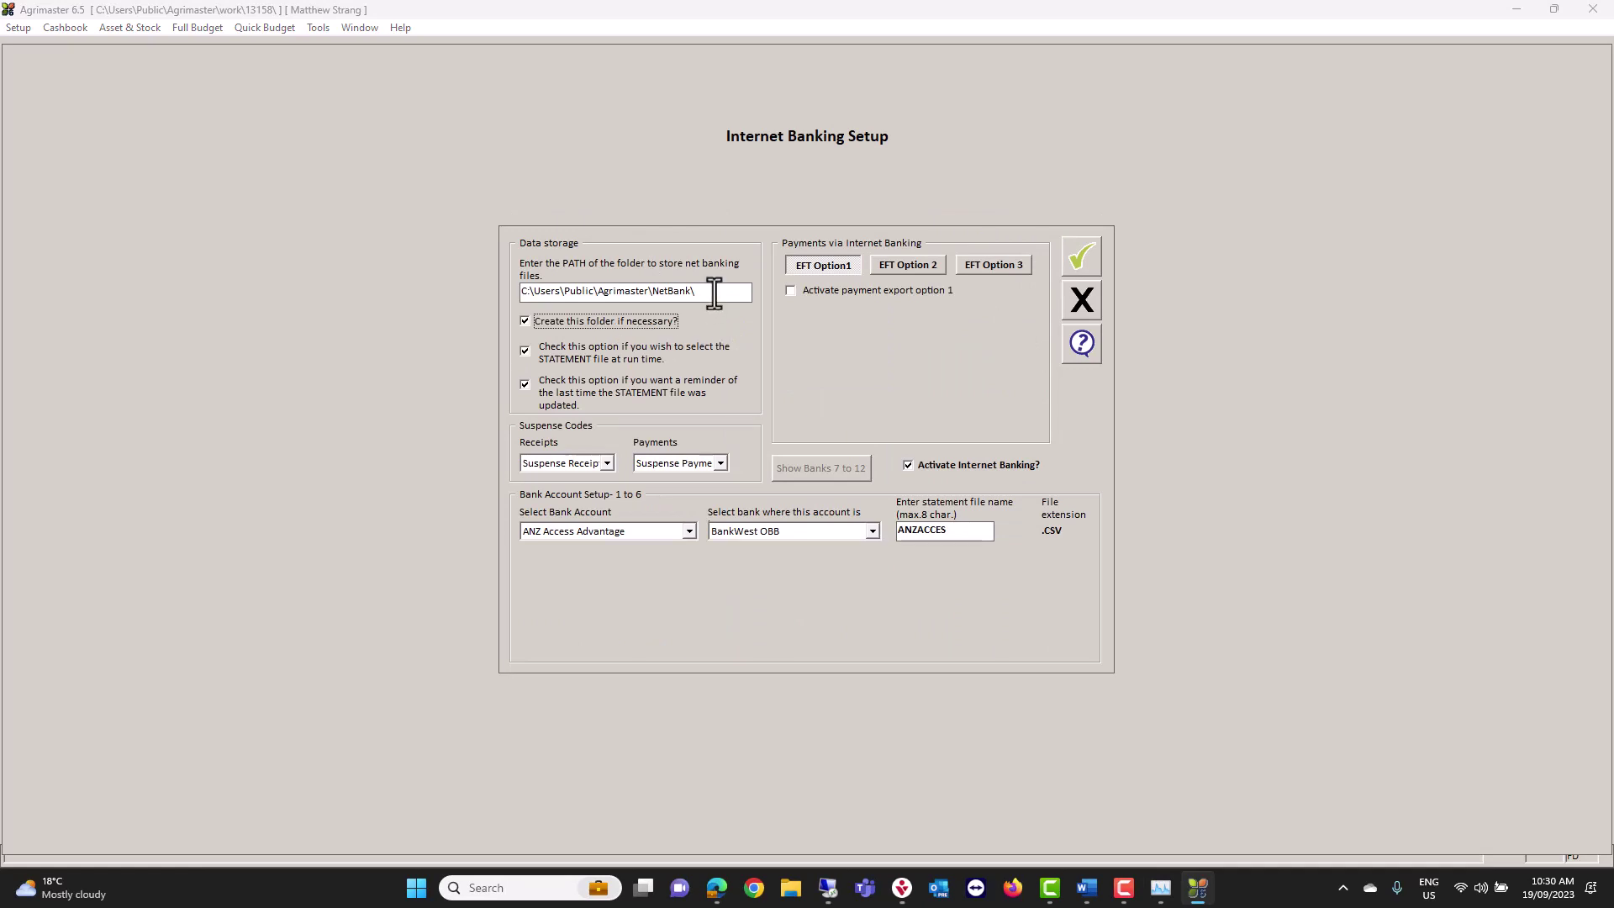
Step: Check the net banking folder path and the statement file name for the ANZ Access Advantage account
drag(715, 292, 521, 296)
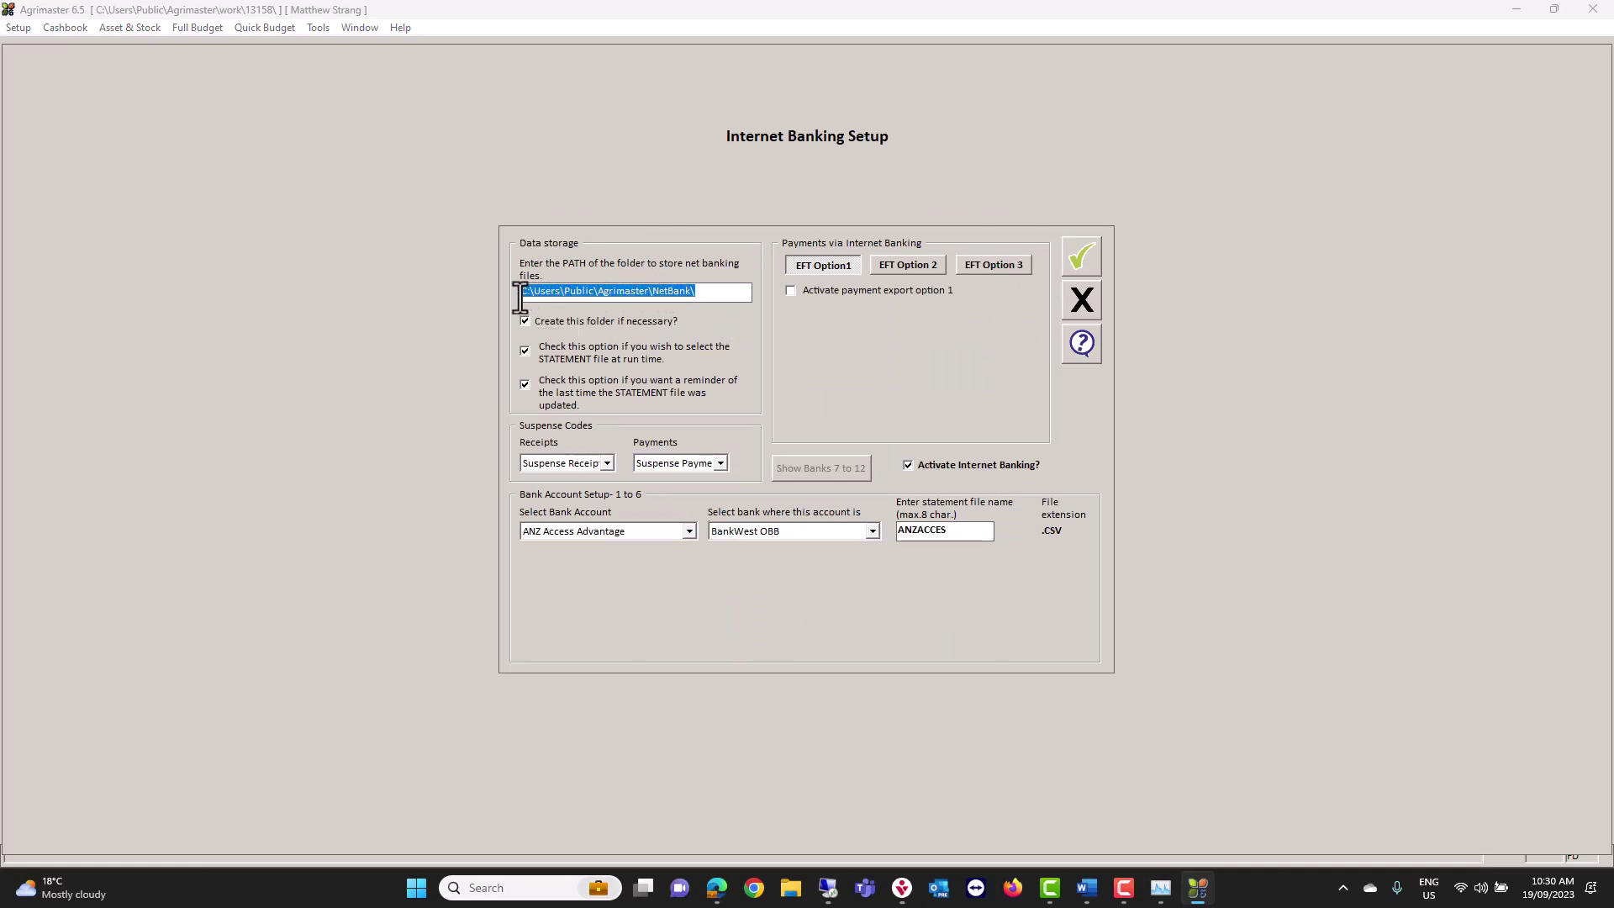
click(723, 296)
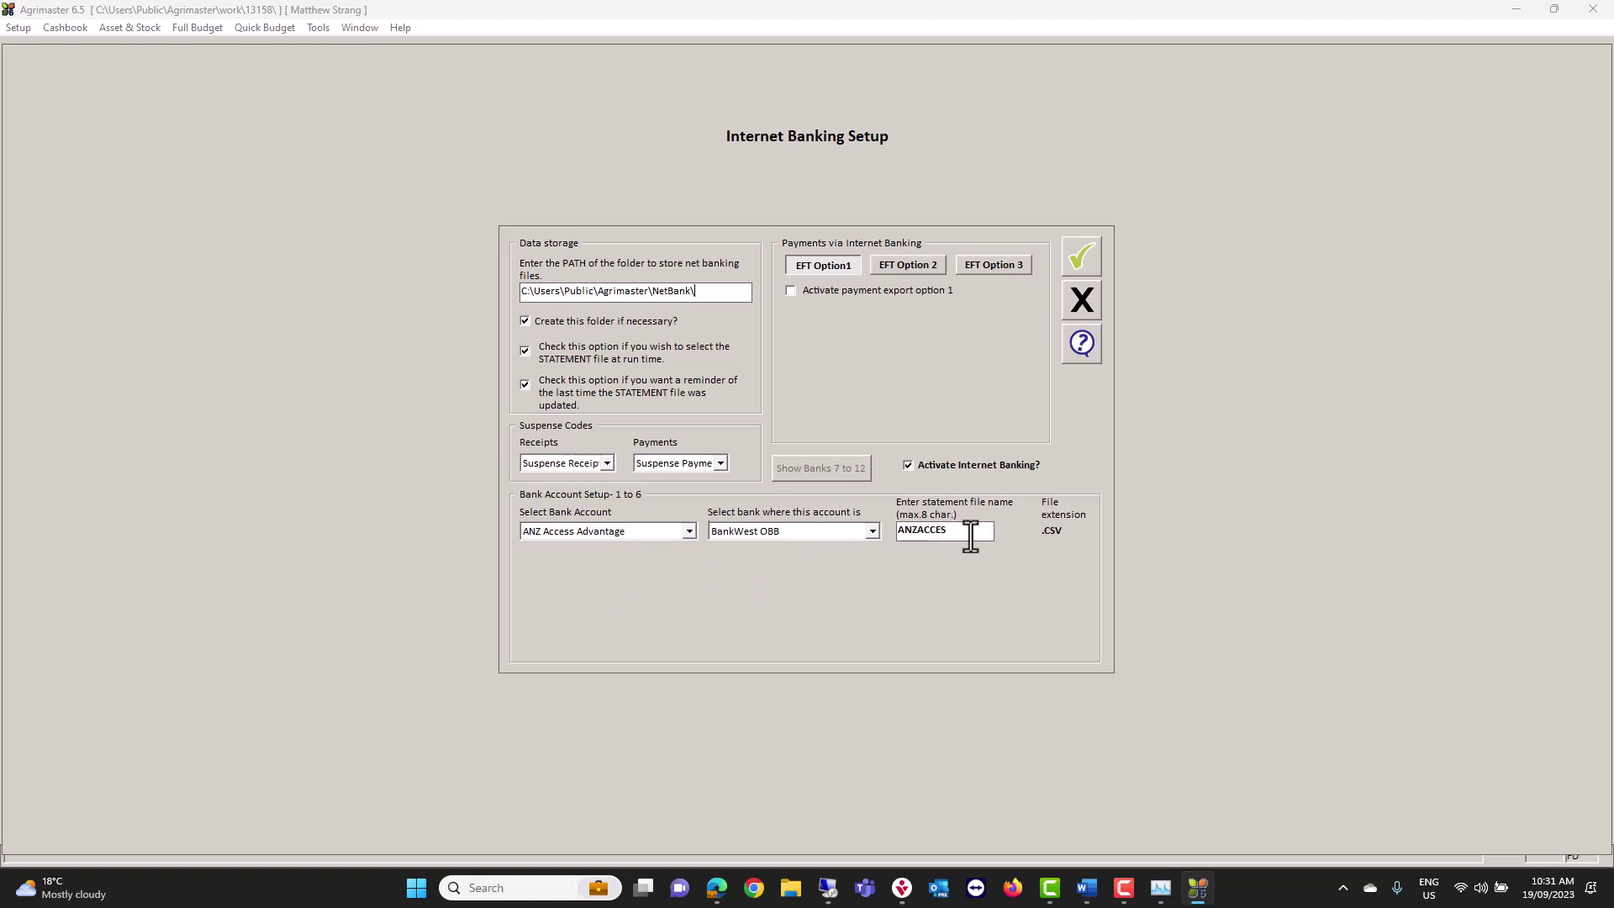
drag(944, 534, 897, 529)
Step: Save the internet banking settings and shut down Agrimaster, confirming the exit
click(1081, 253)
click(820, 662)
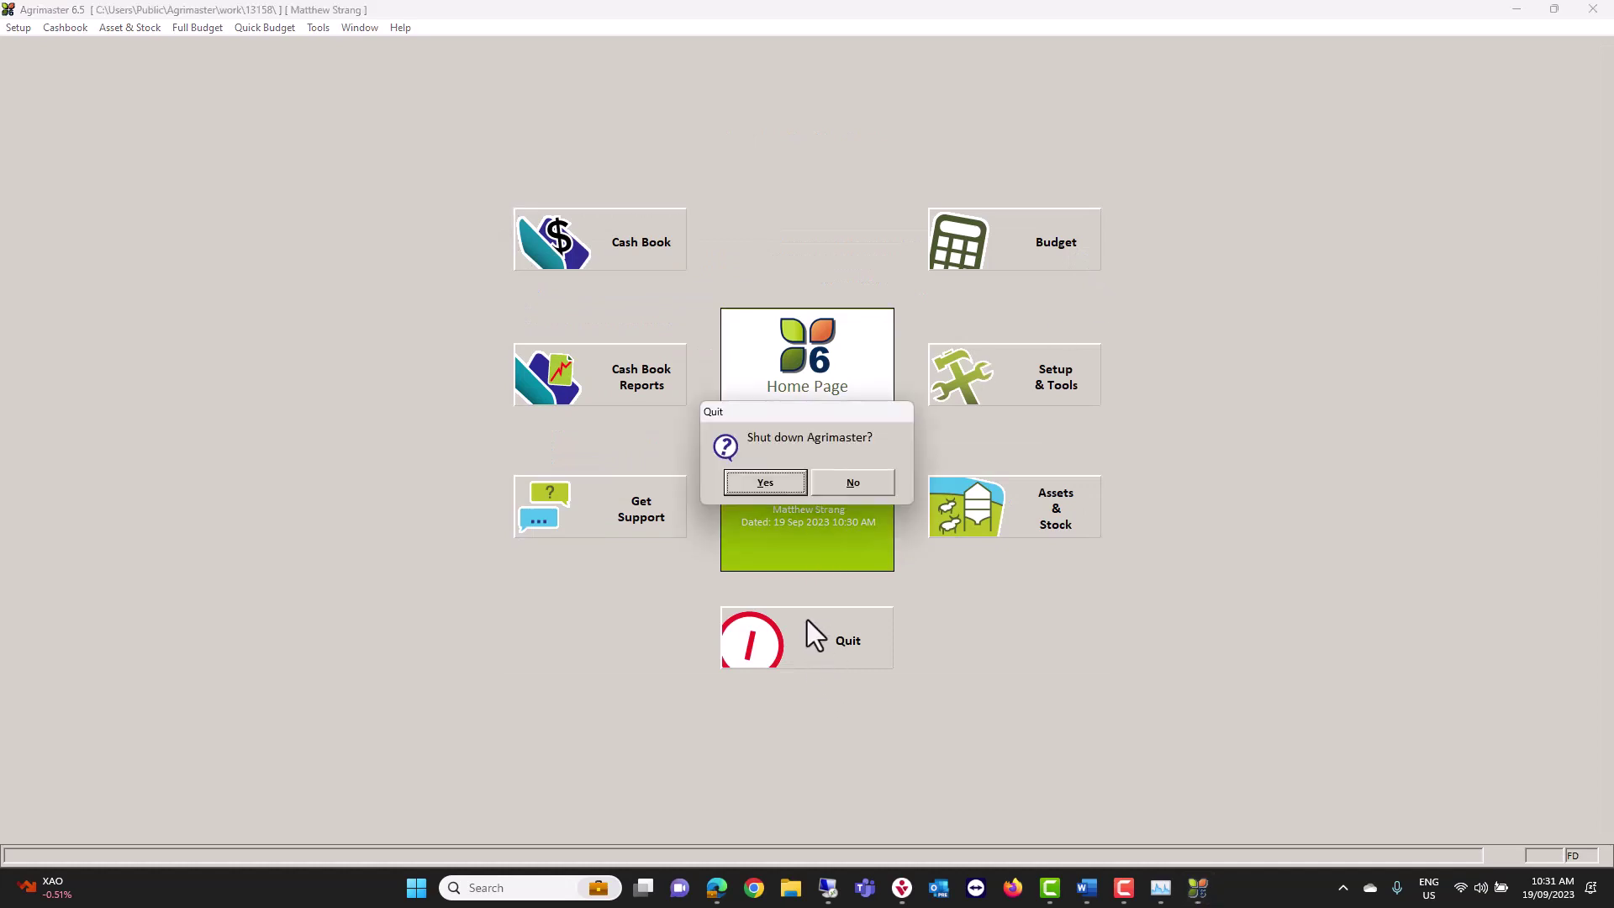
click(771, 482)
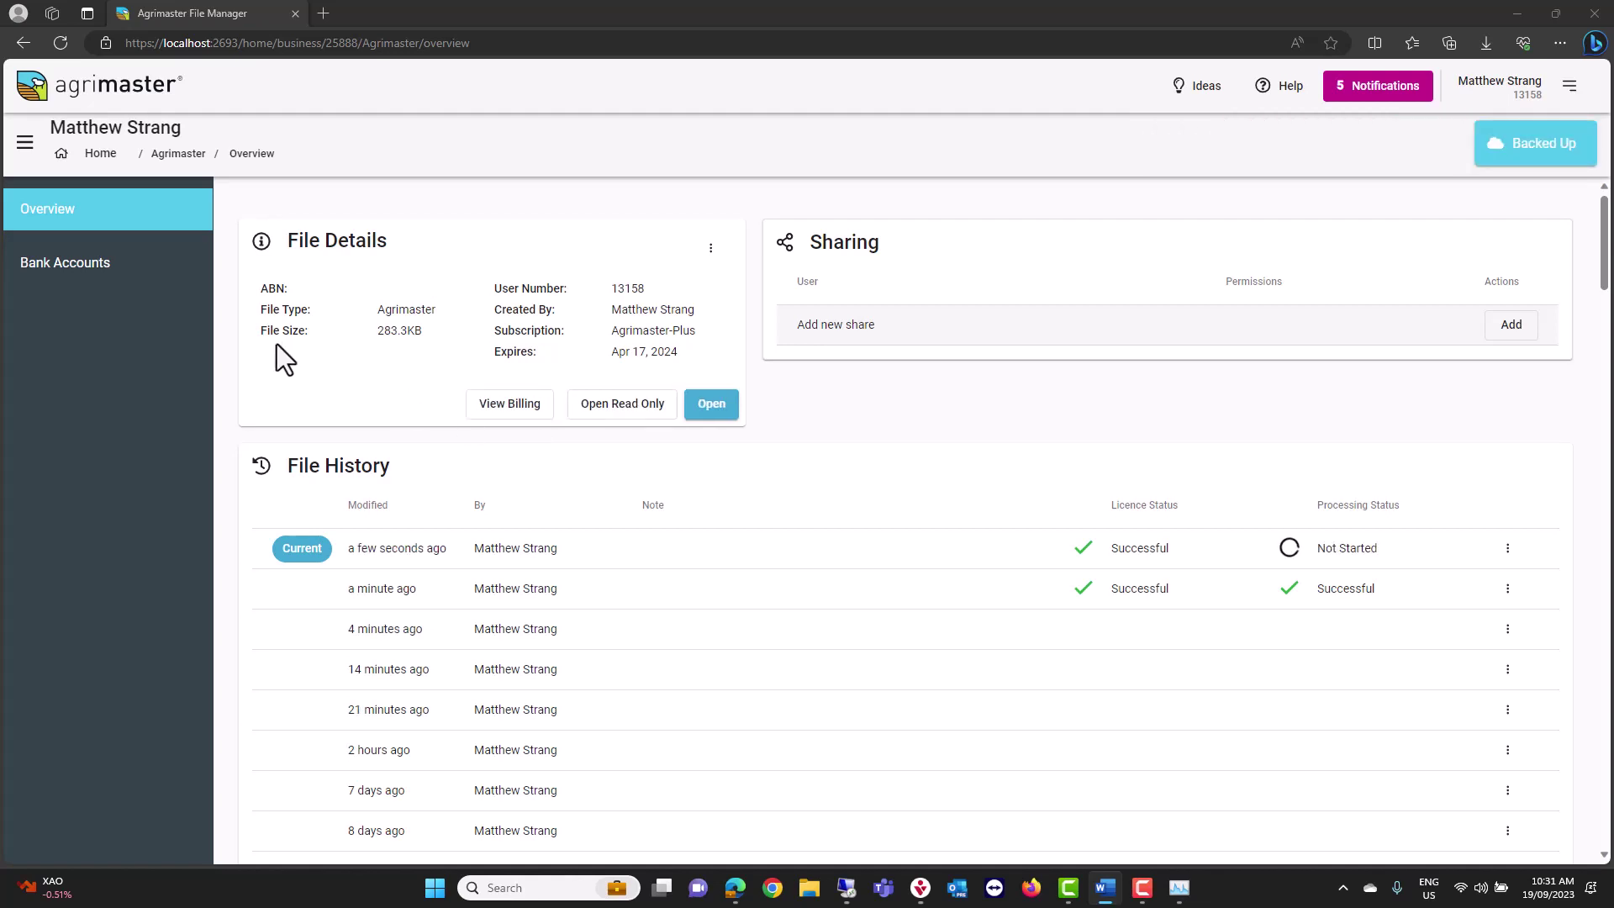
Step: Open the file's bank feeds in Agrimaster File Manager and disconnect the existing ANZ bank feed
click(107, 265)
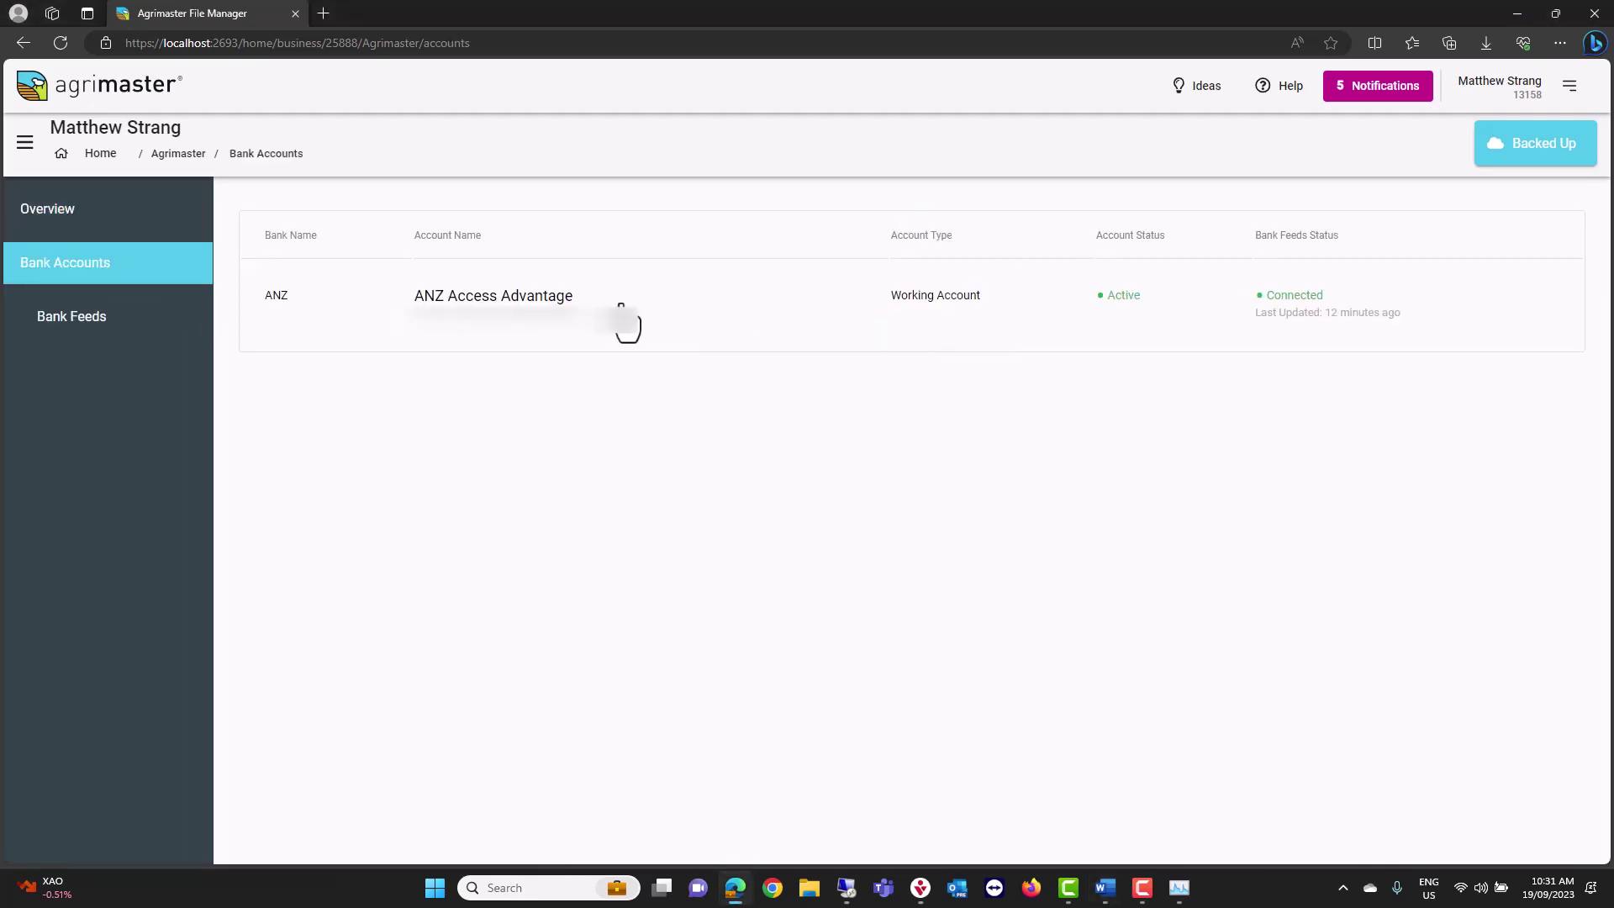
click(124, 327)
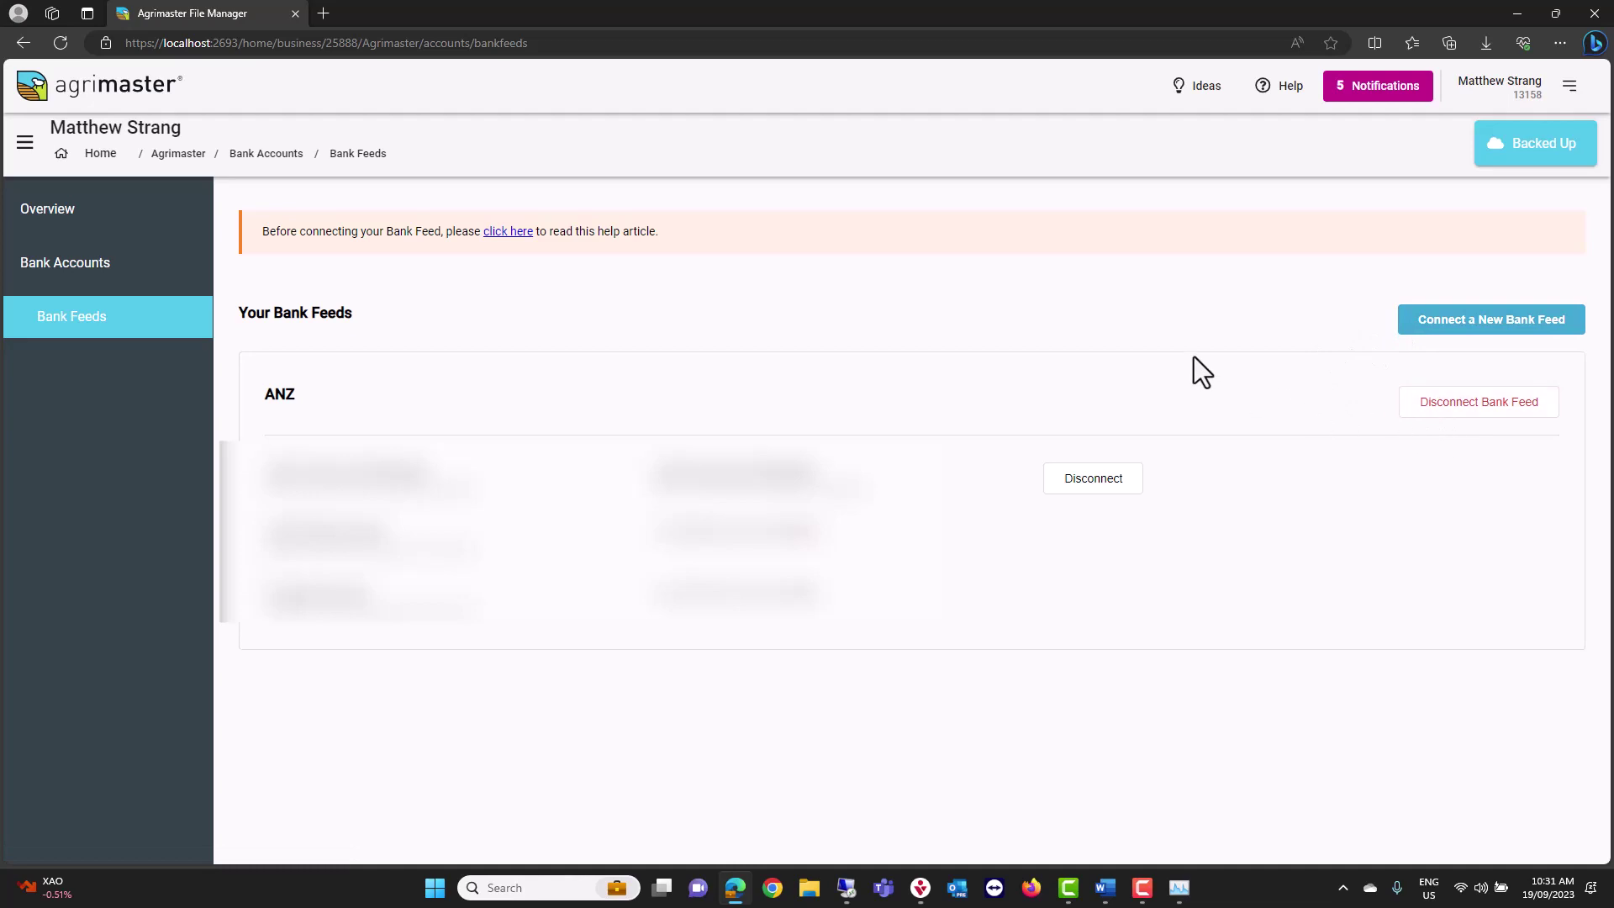
click(1468, 408)
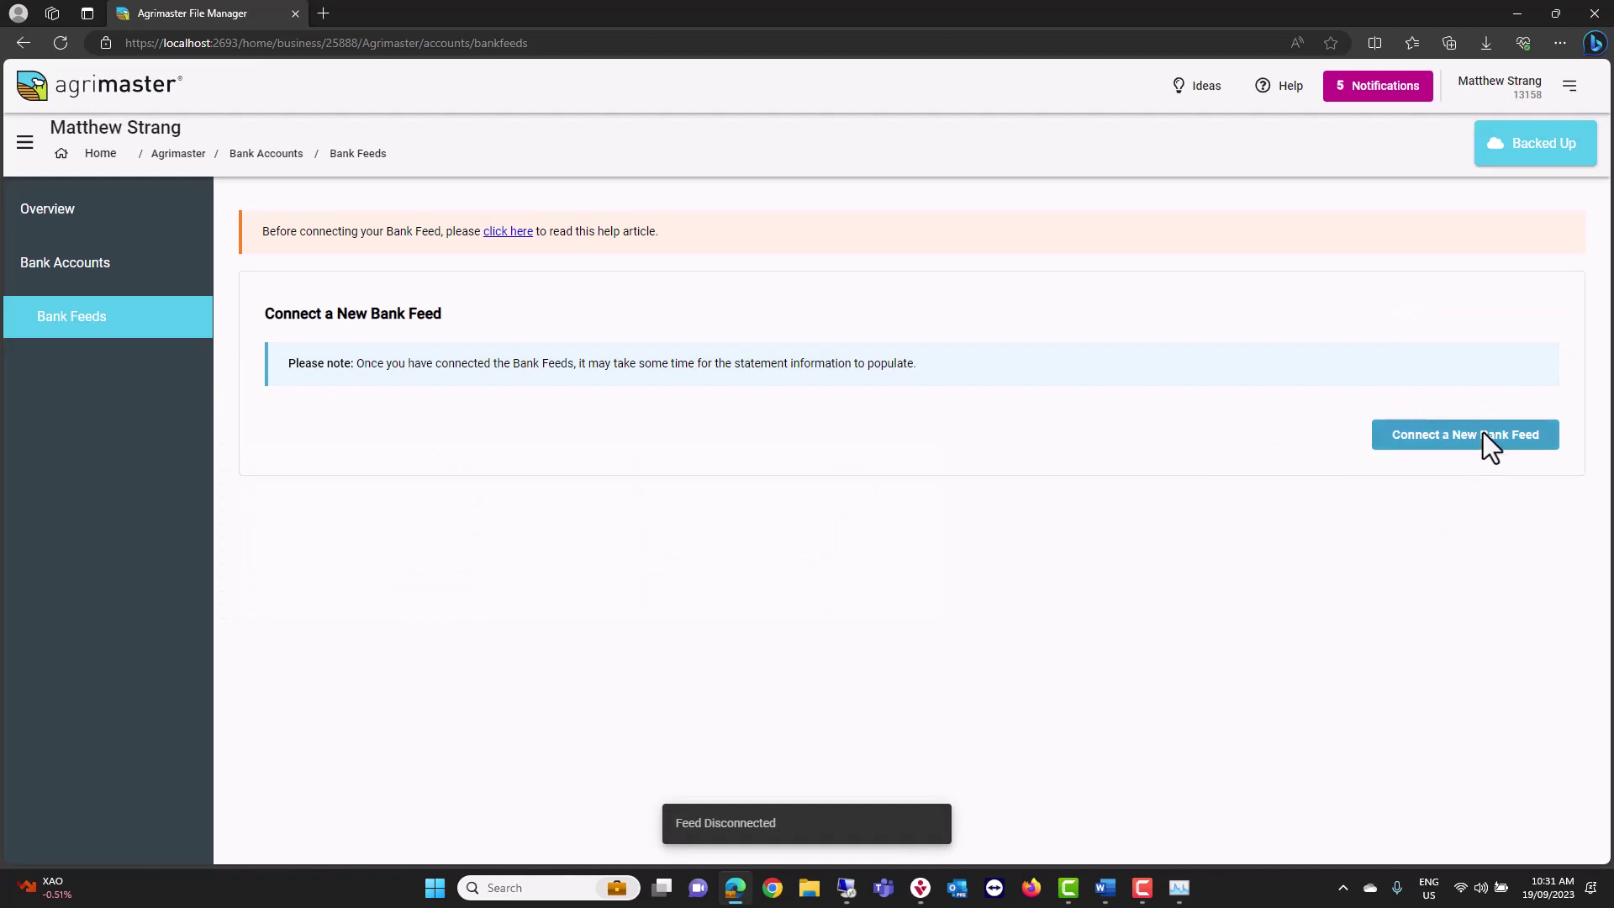
Step: Start connecting a new bank feed and choose ANZ as the banking institution
click(1484, 435)
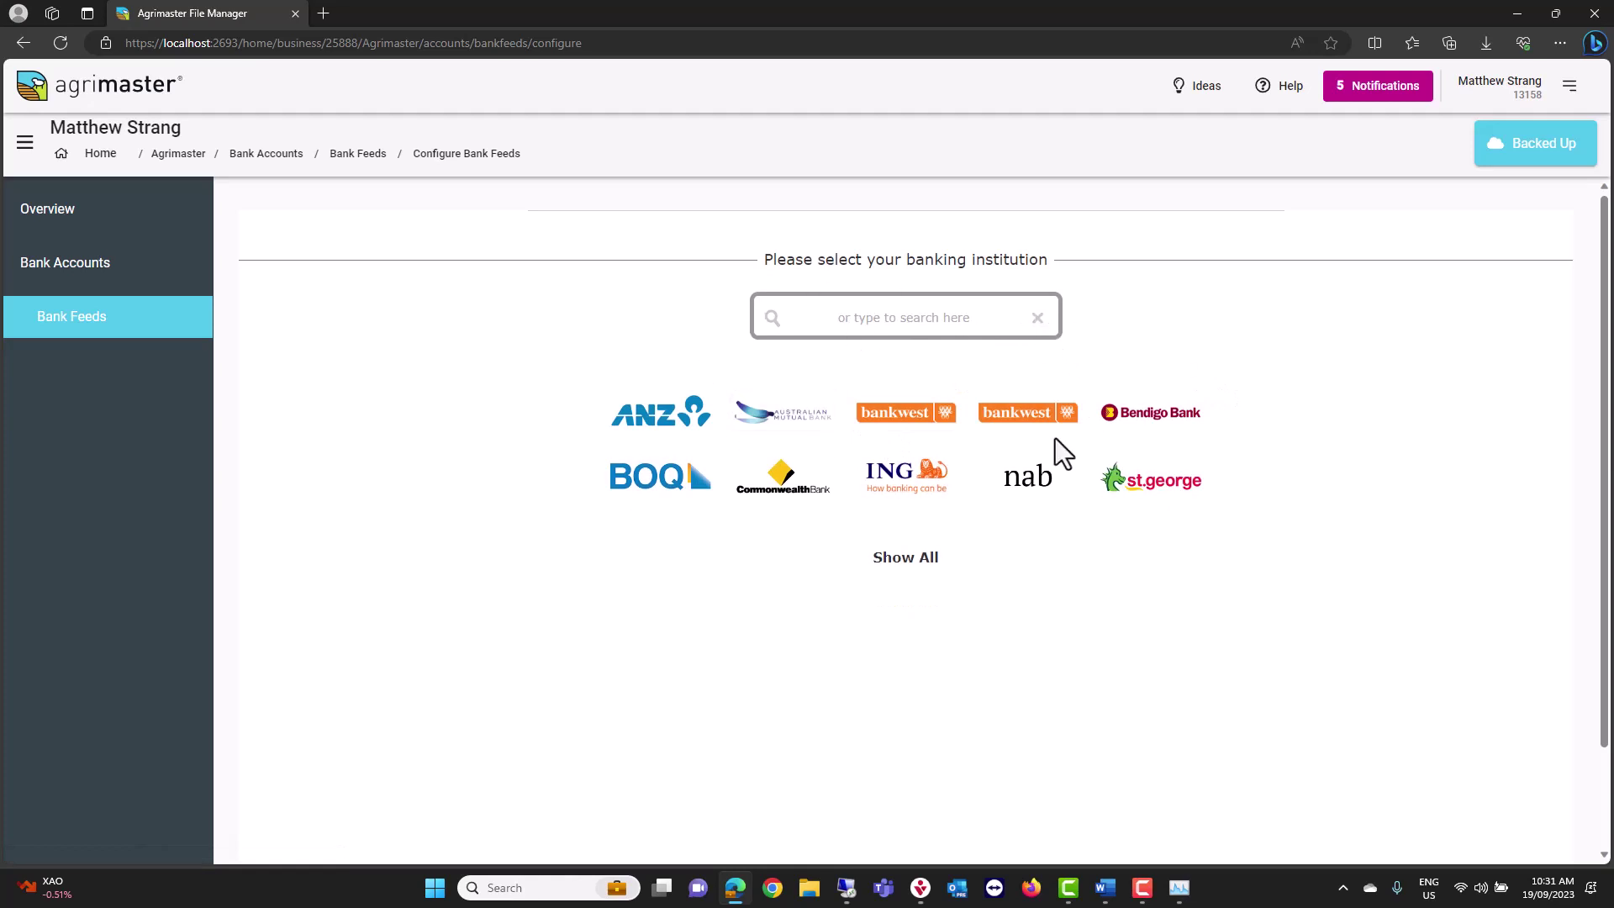
click(860, 318)
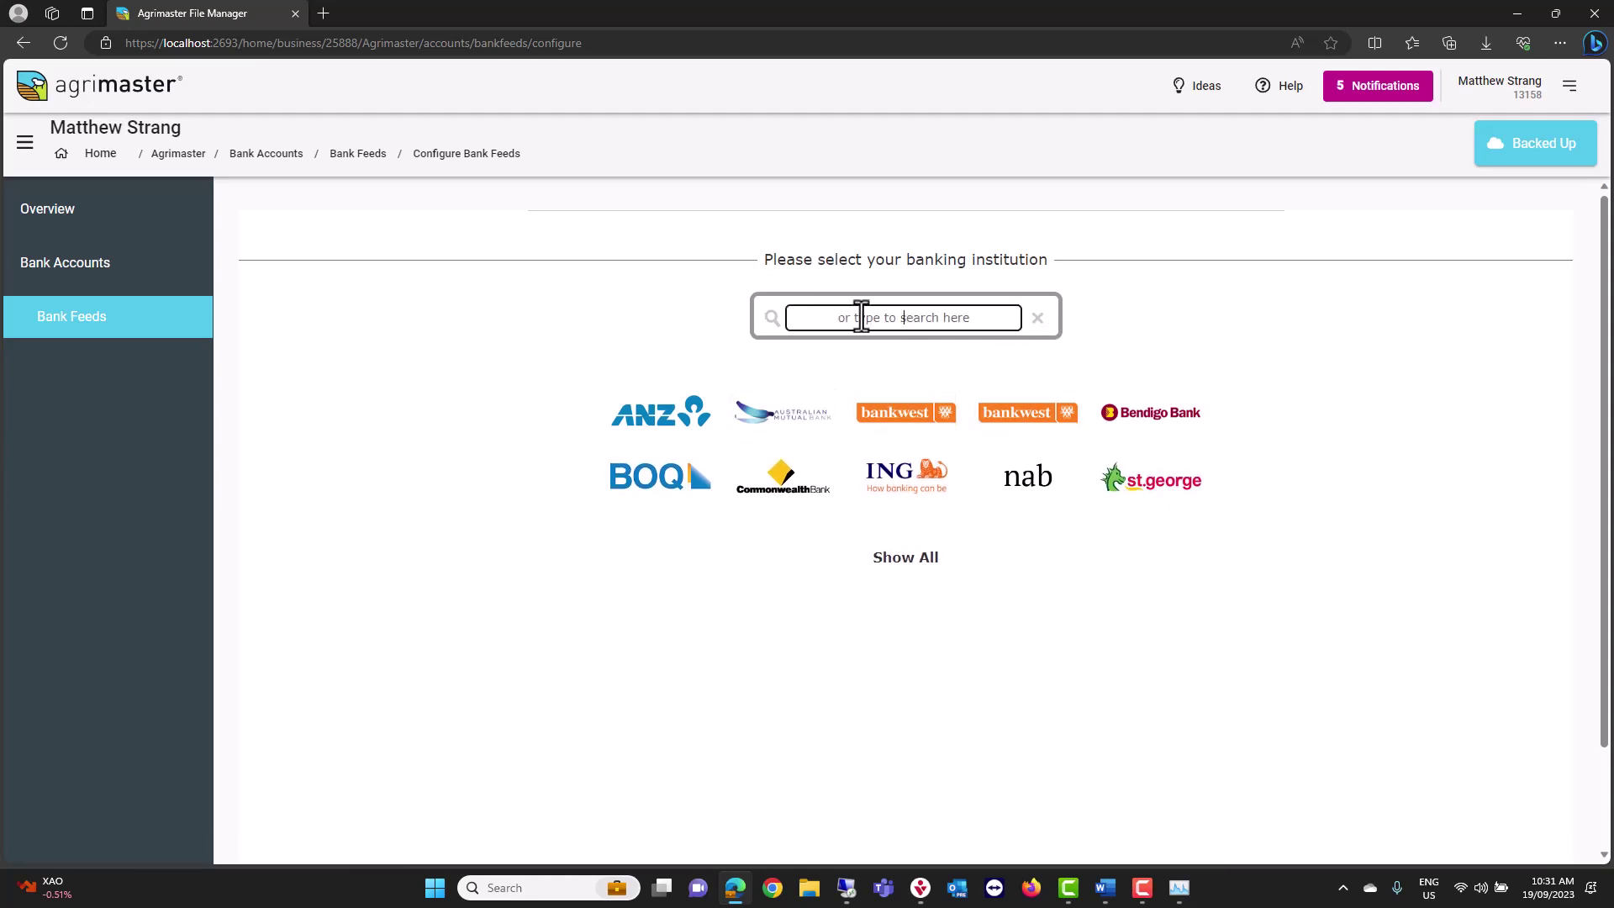
click(659, 411)
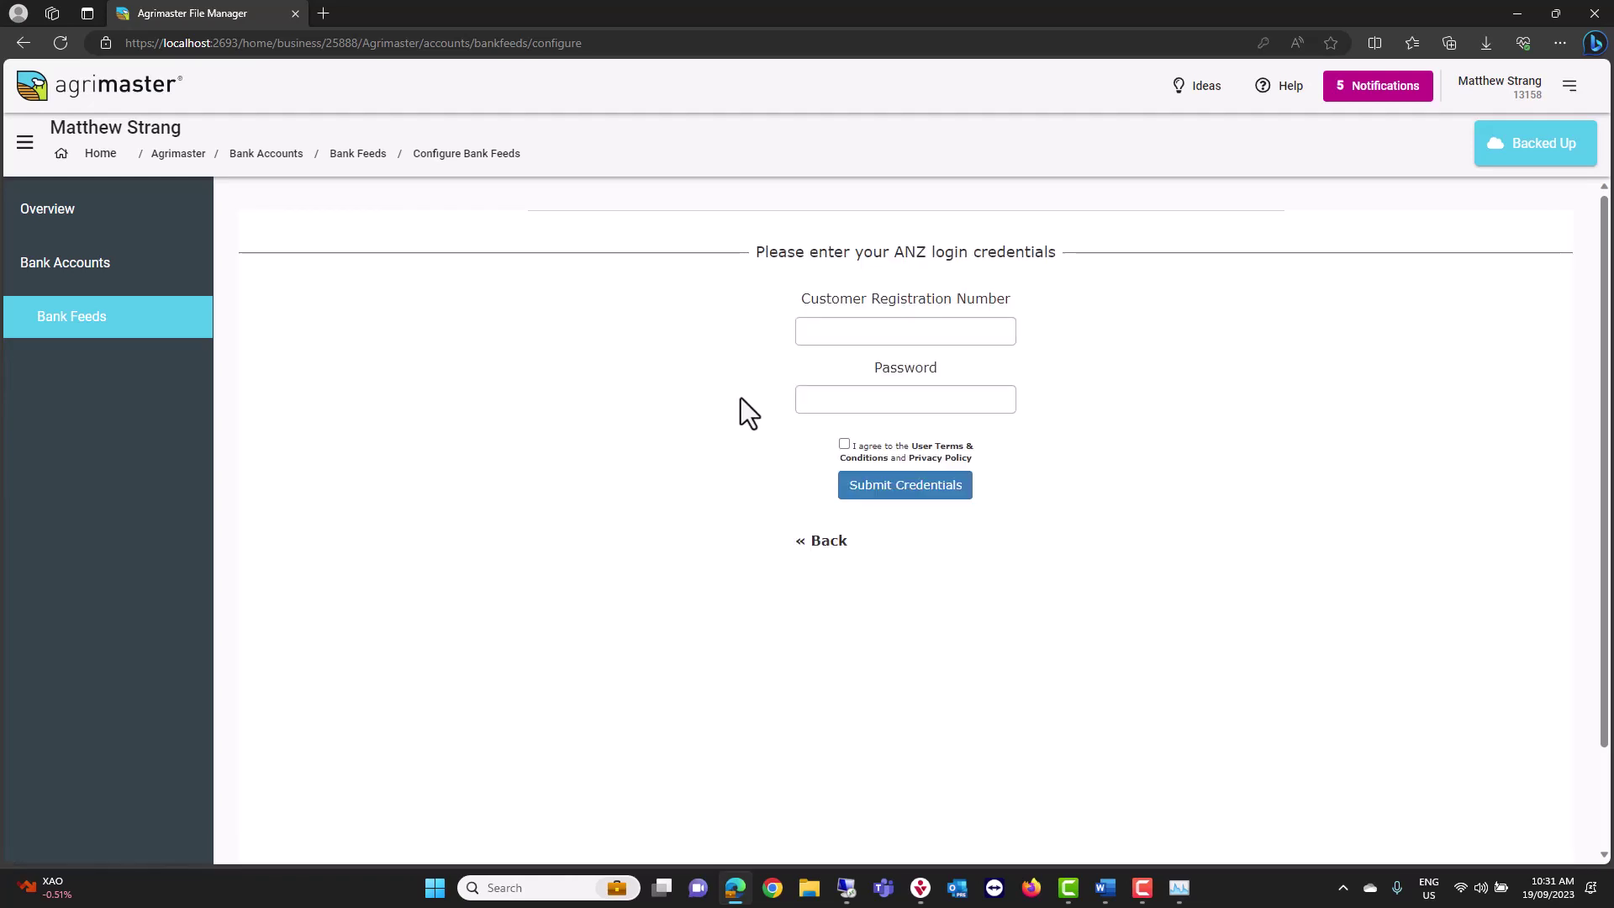
Step: Fill in the ANZ customer registration number and password with the saved login, agree to the terms and submit the credentials
click(900, 328)
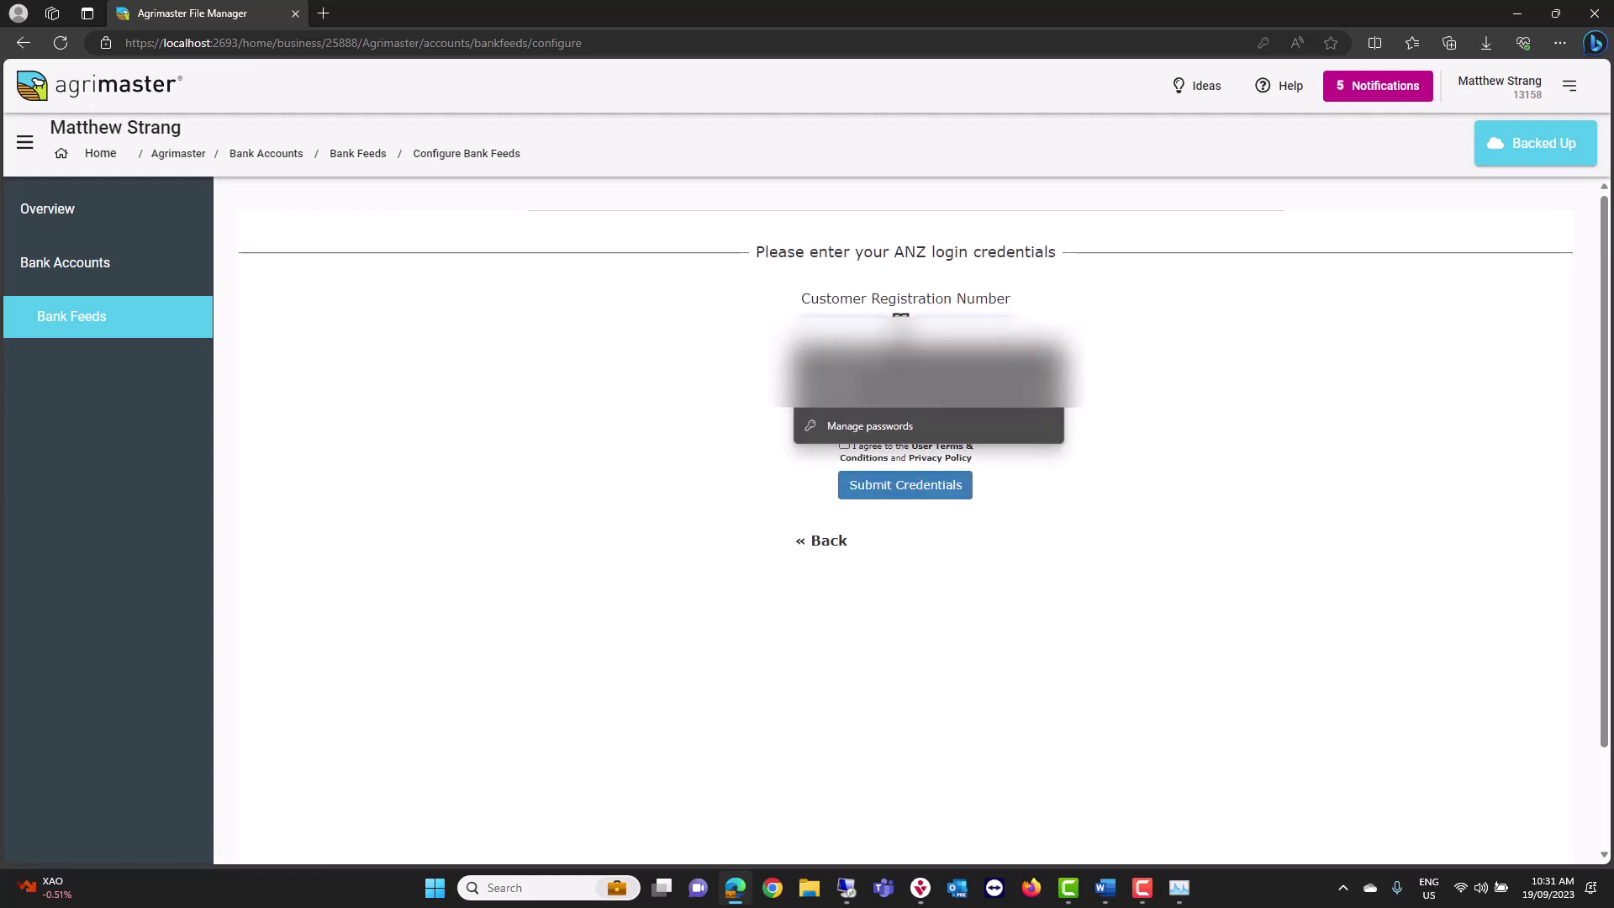
click(851, 394)
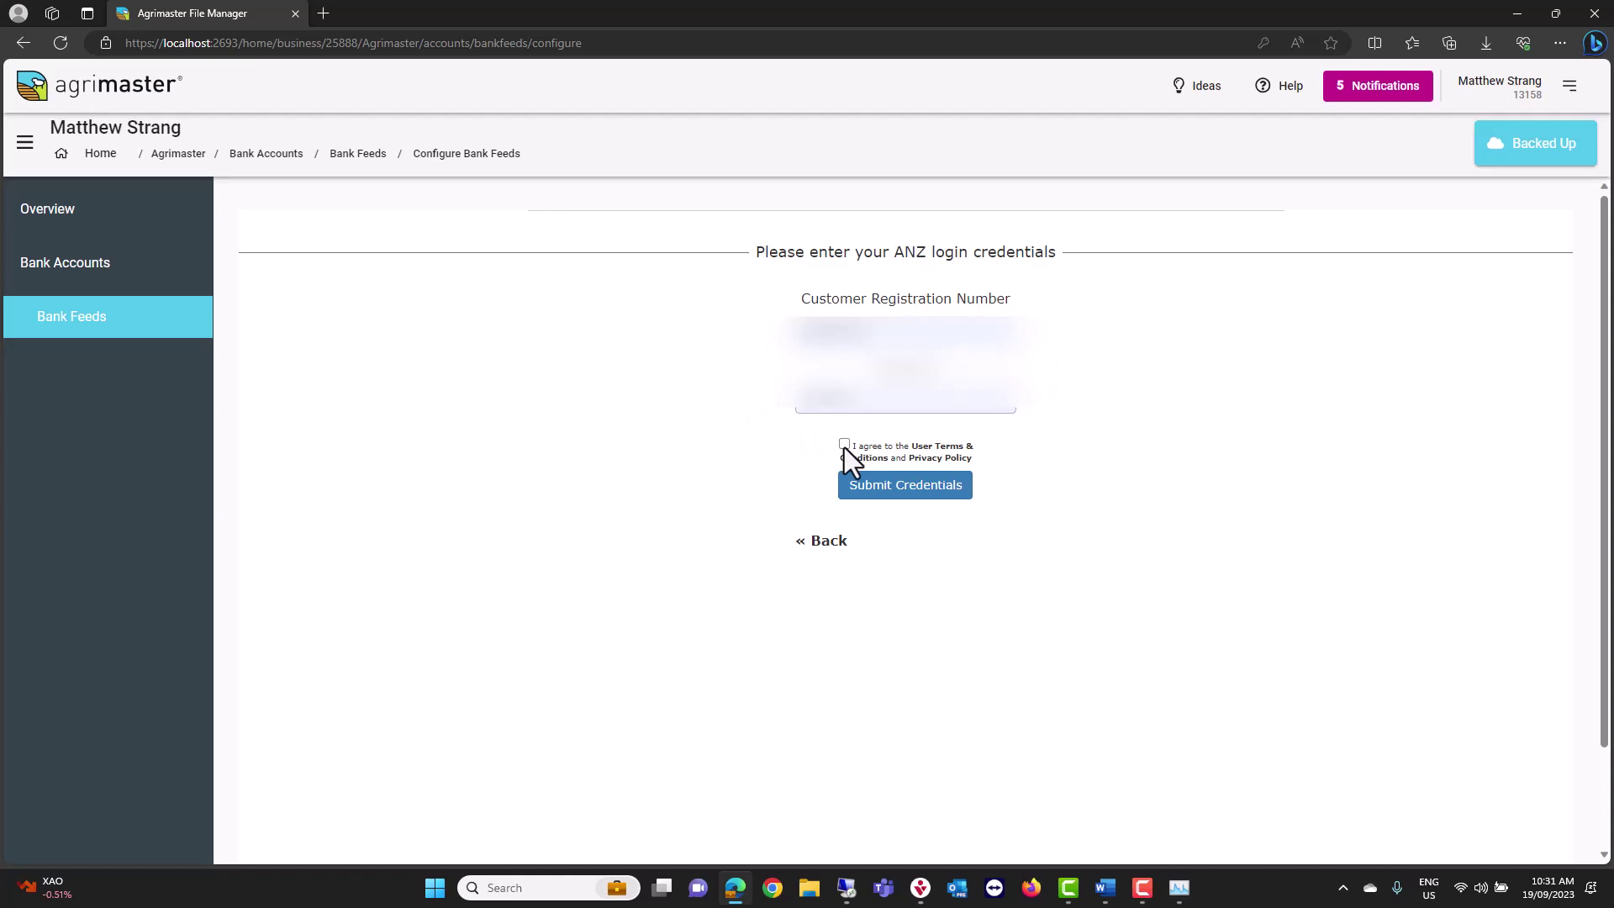
click(889, 491)
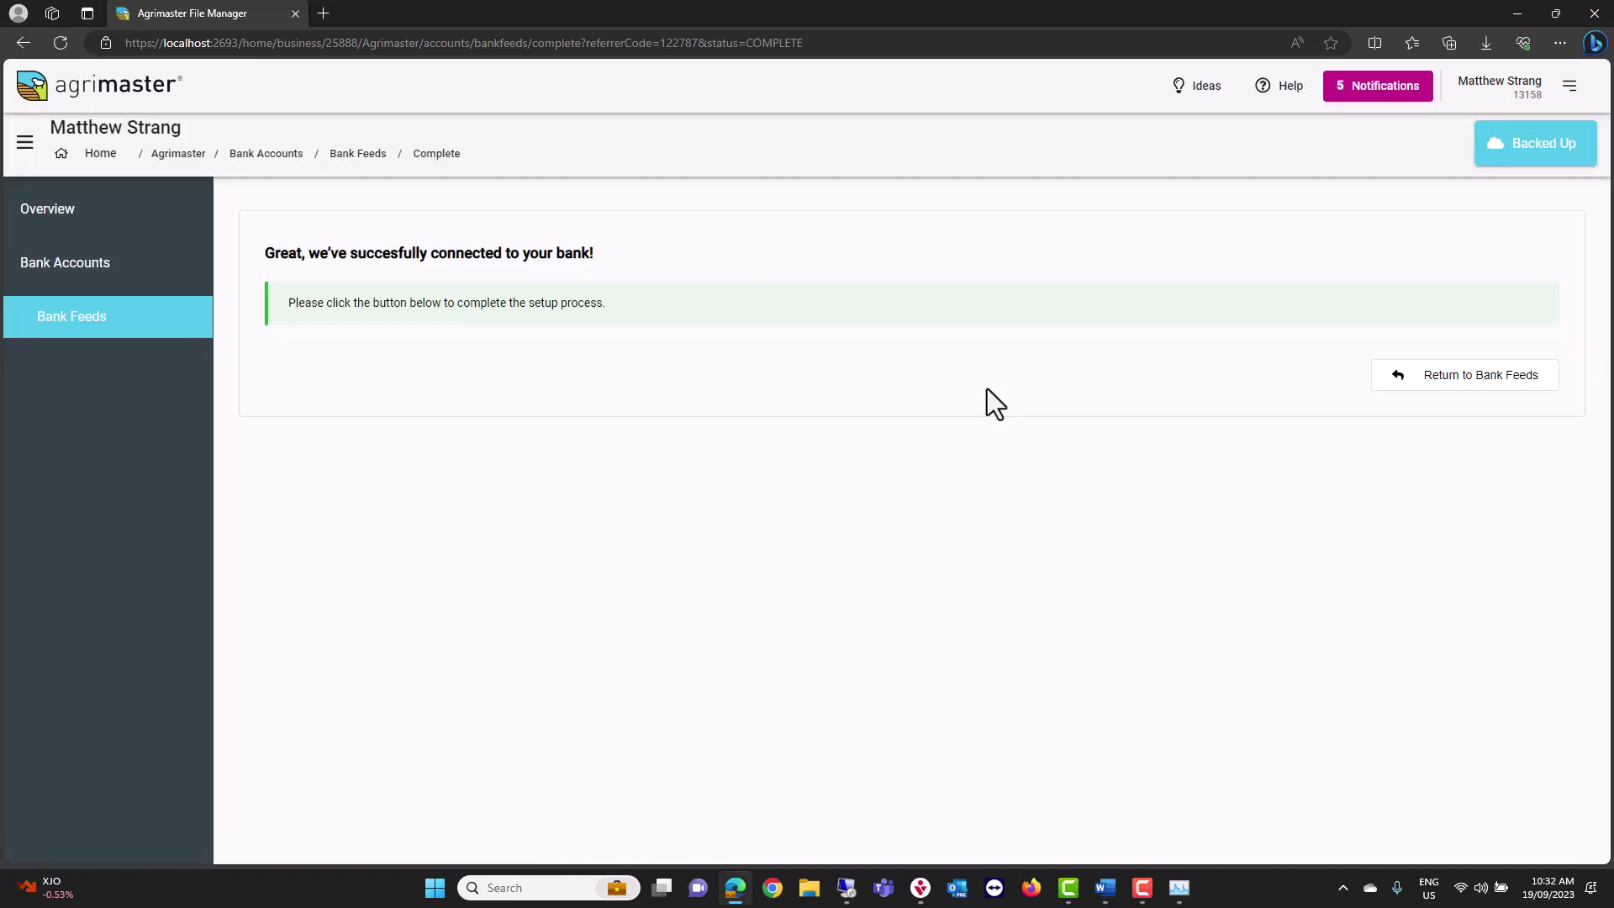
Step: Complete the feed setup by returning to the bank feeds overview, and reload the page
drag(374, 303, 688, 325)
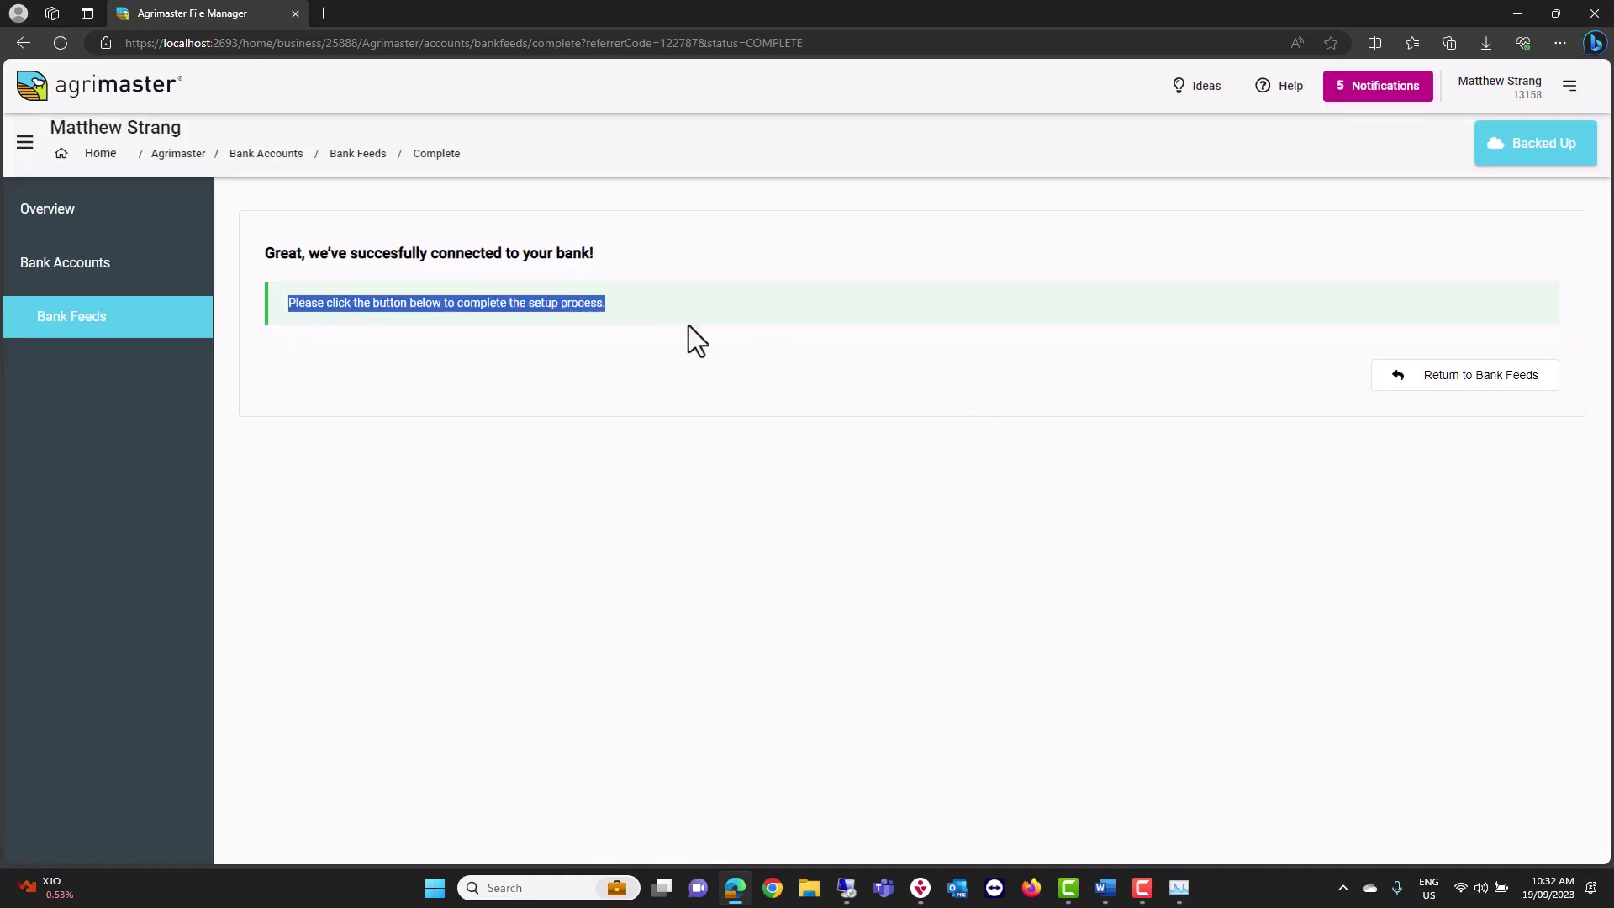
click(688, 326)
click(1438, 380)
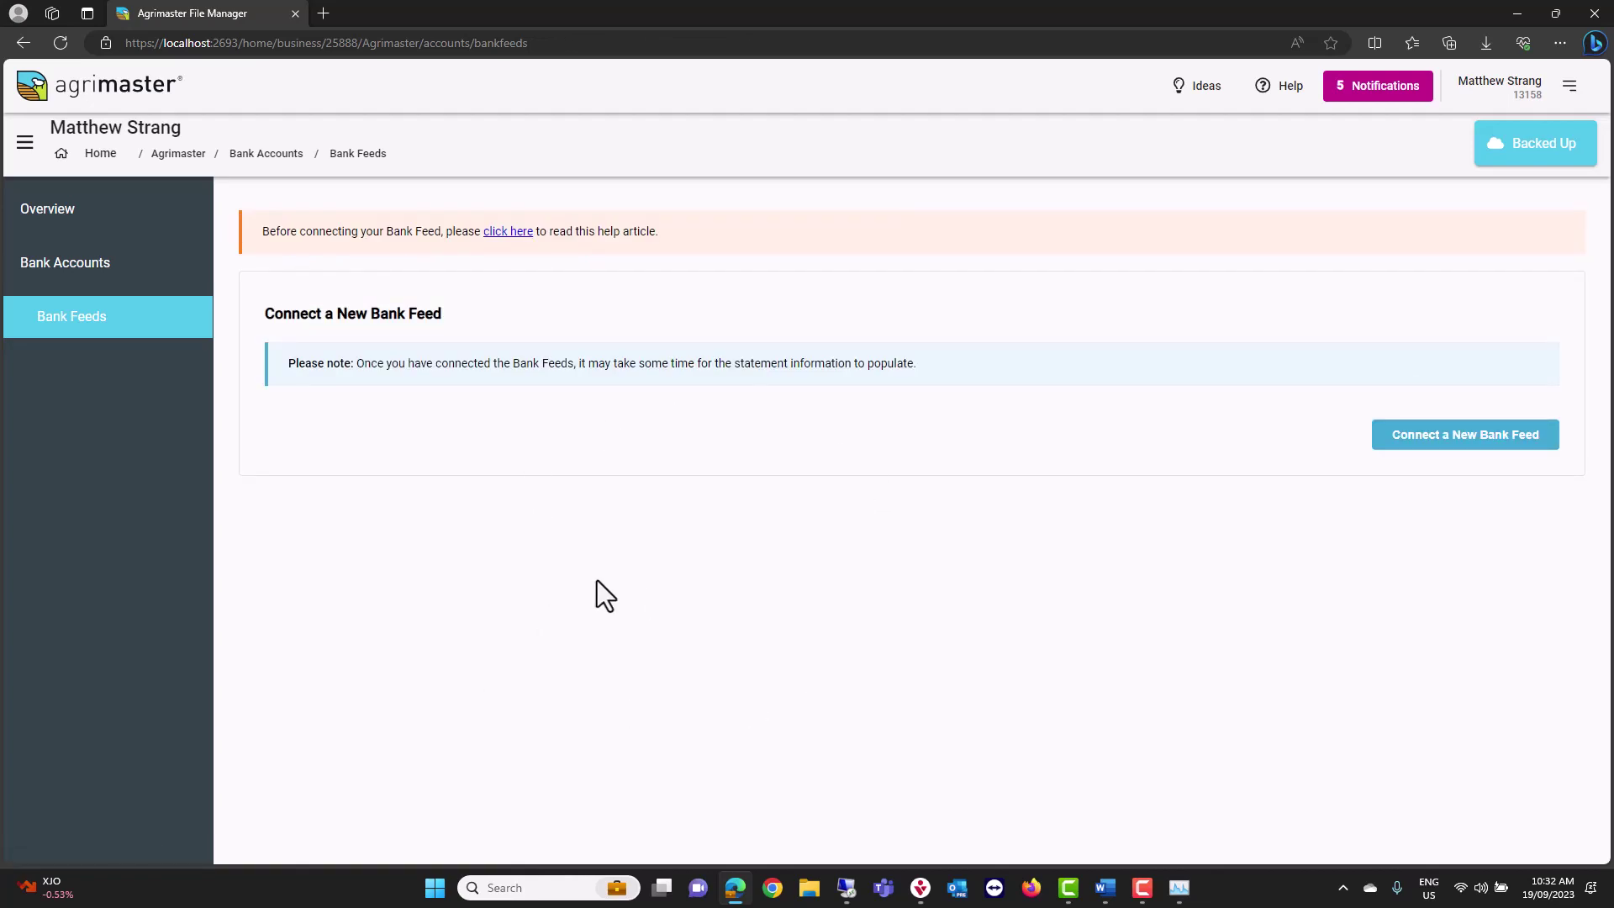
click(65, 47)
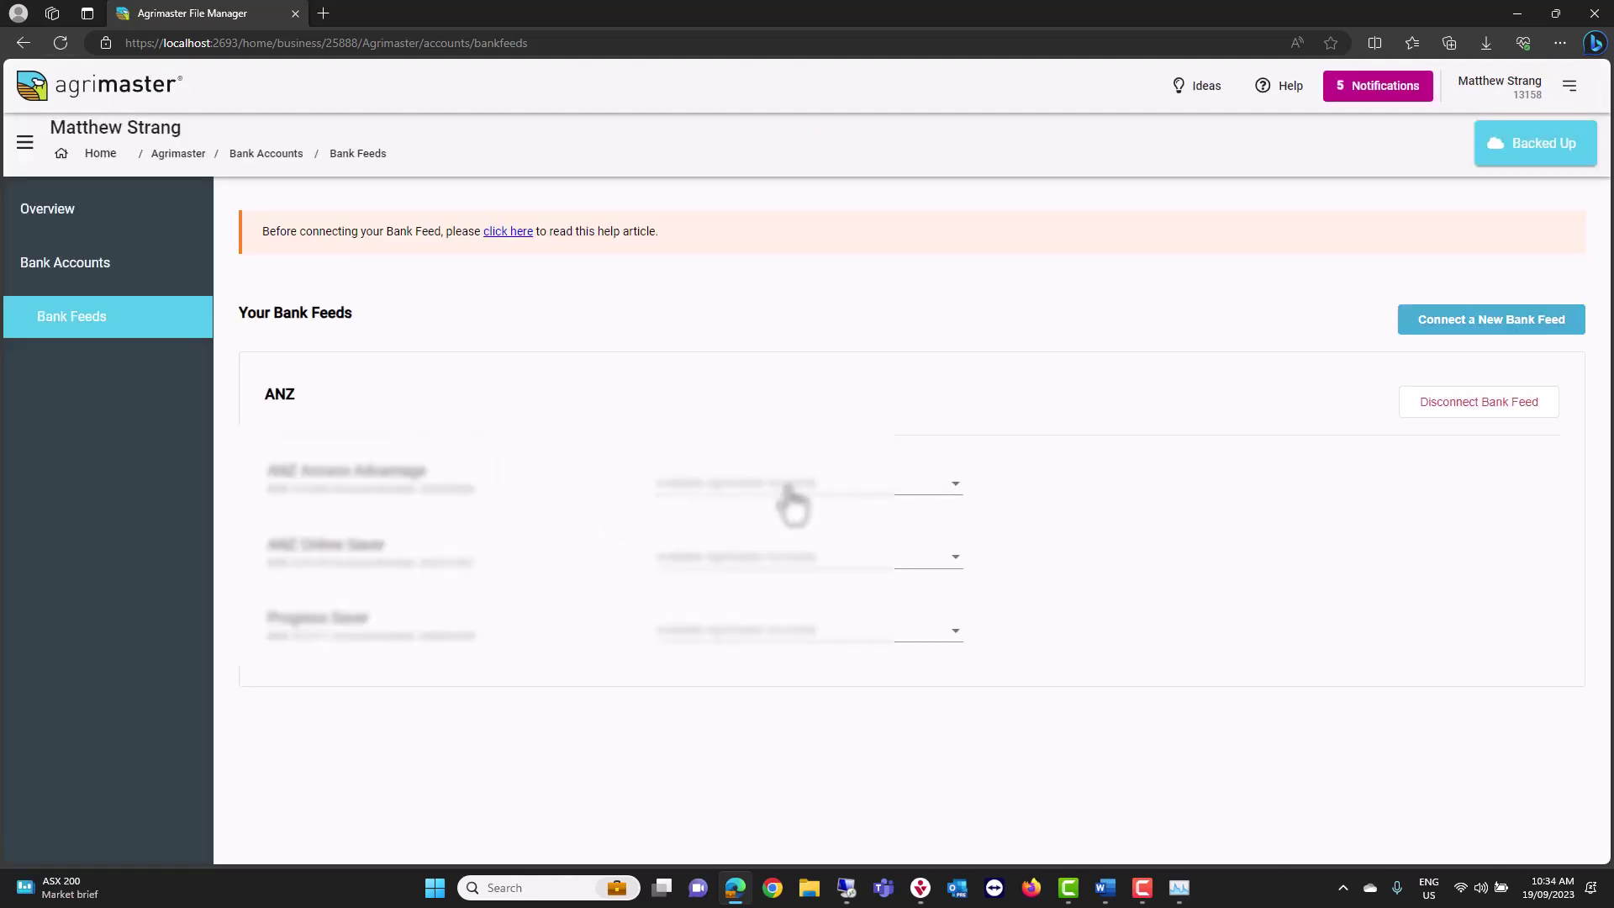
Step: Link the ANZ Access Advantage feed to the Agrimaster account ANZ Access Advantage and connect it
click(881, 501)
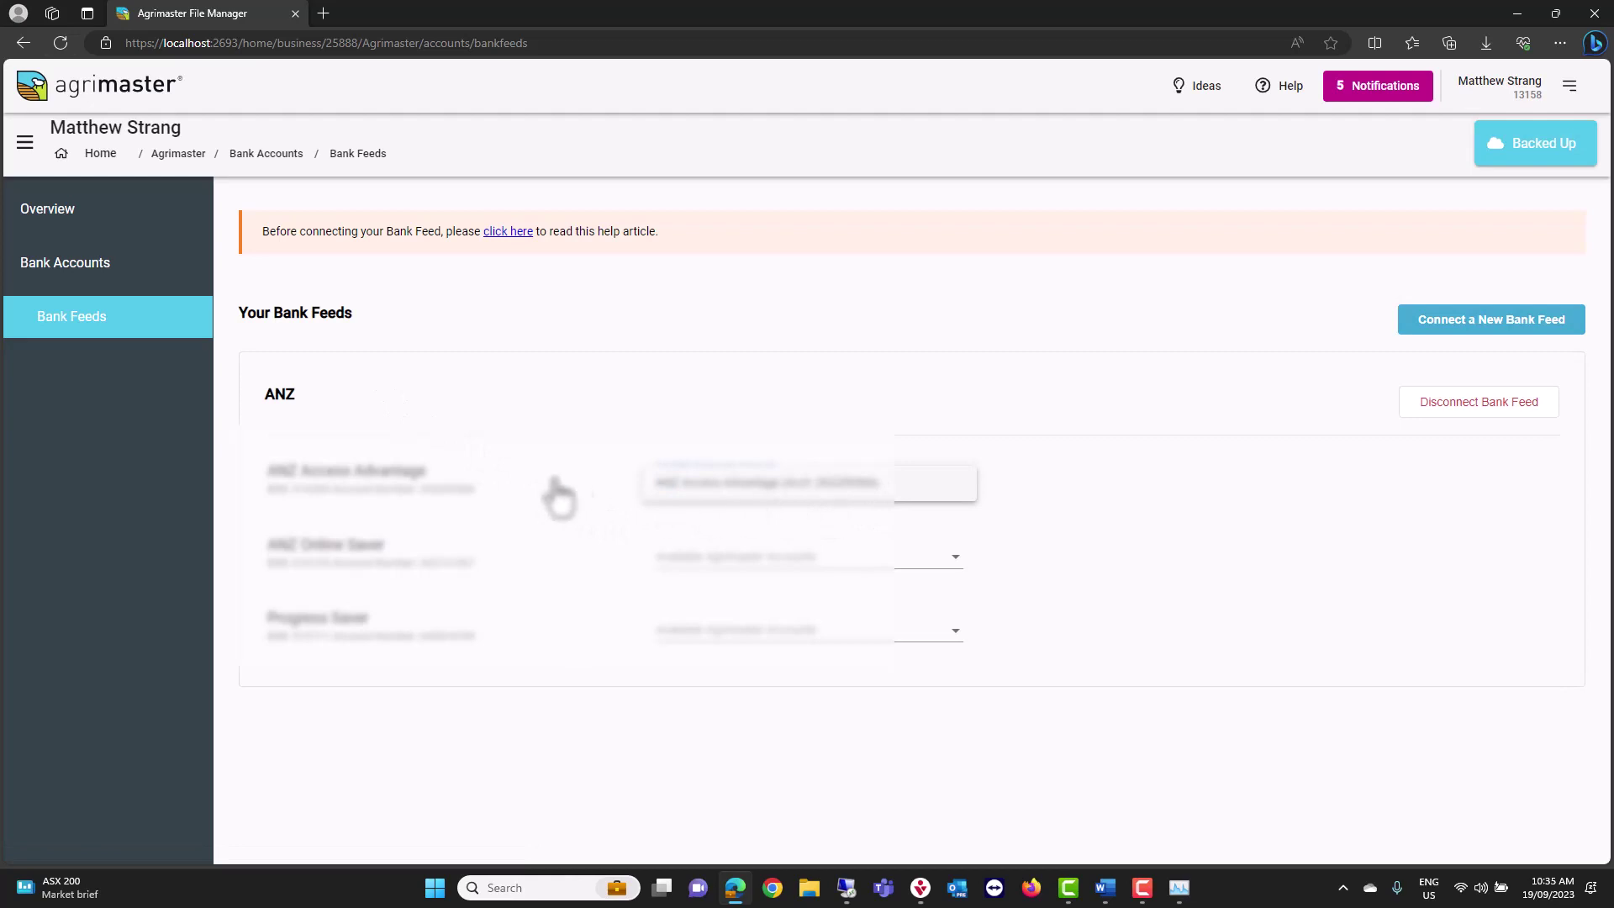
click(828, 495)
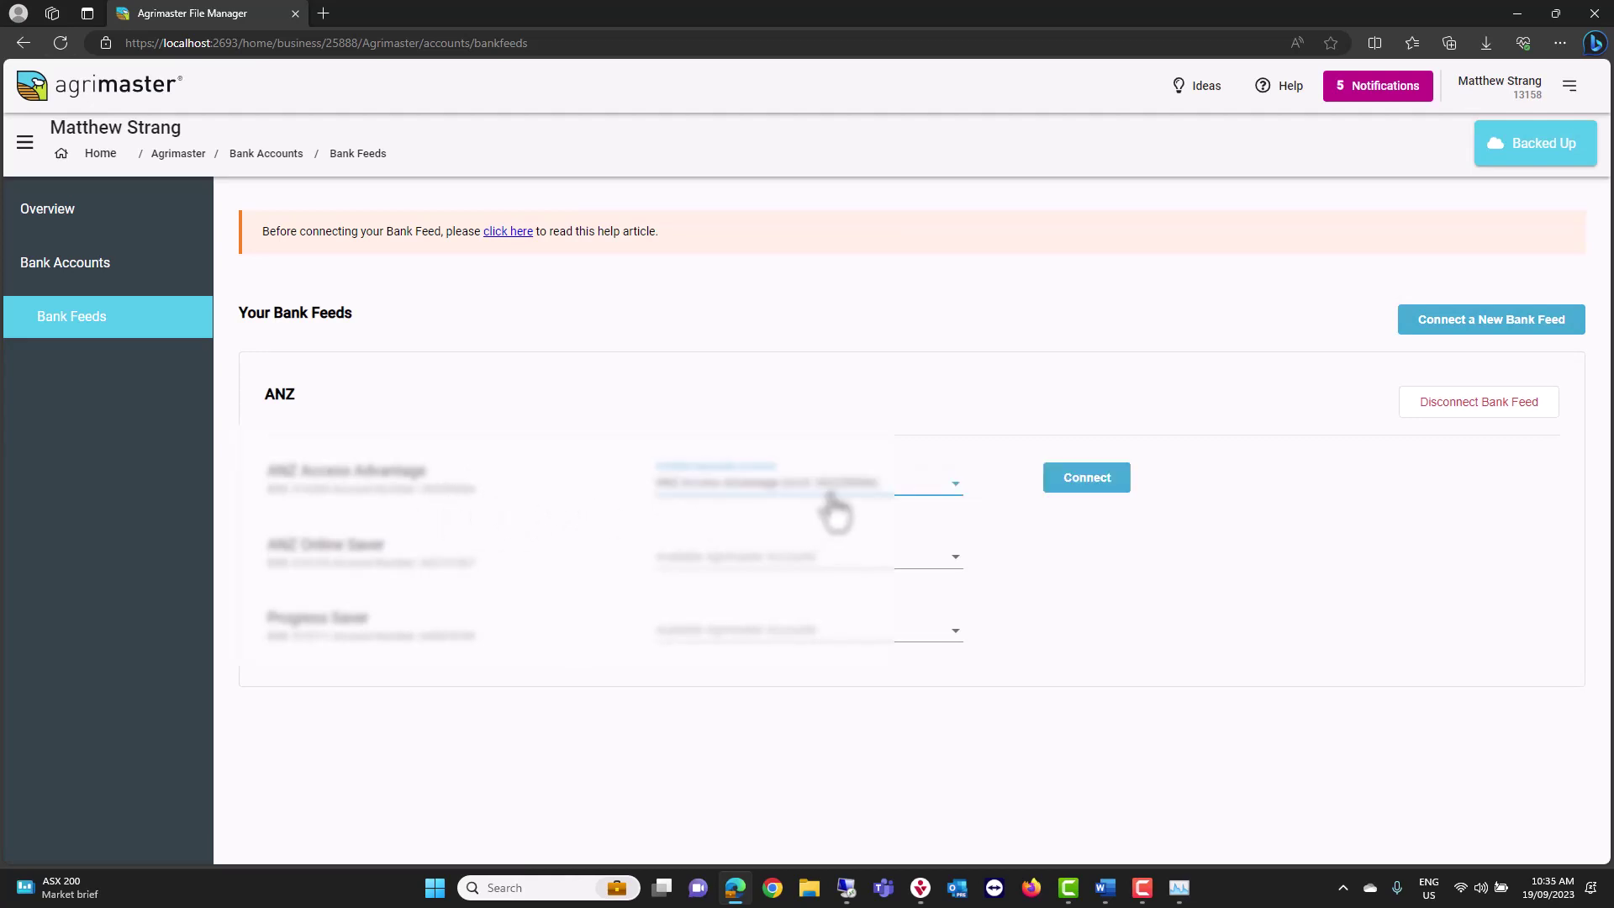
click(1086, 487)
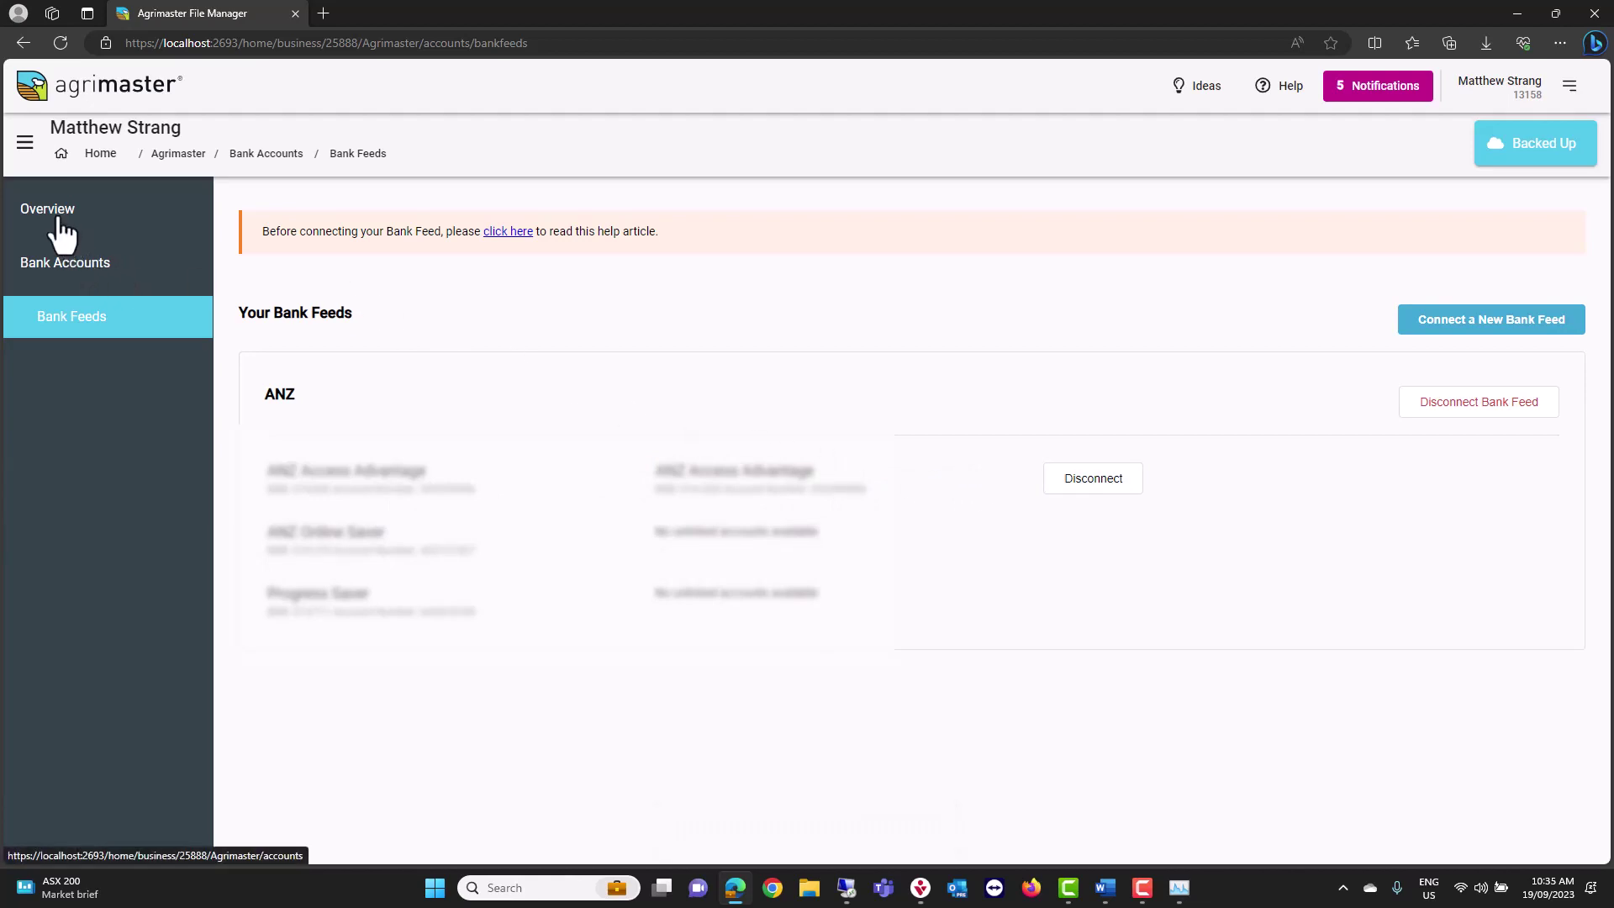
Step: Open the file in Agrimaster from its overview and start the September 2023 reconciliation of the ANZ Access Advantage account
click(20, 221)
click(716, 408)
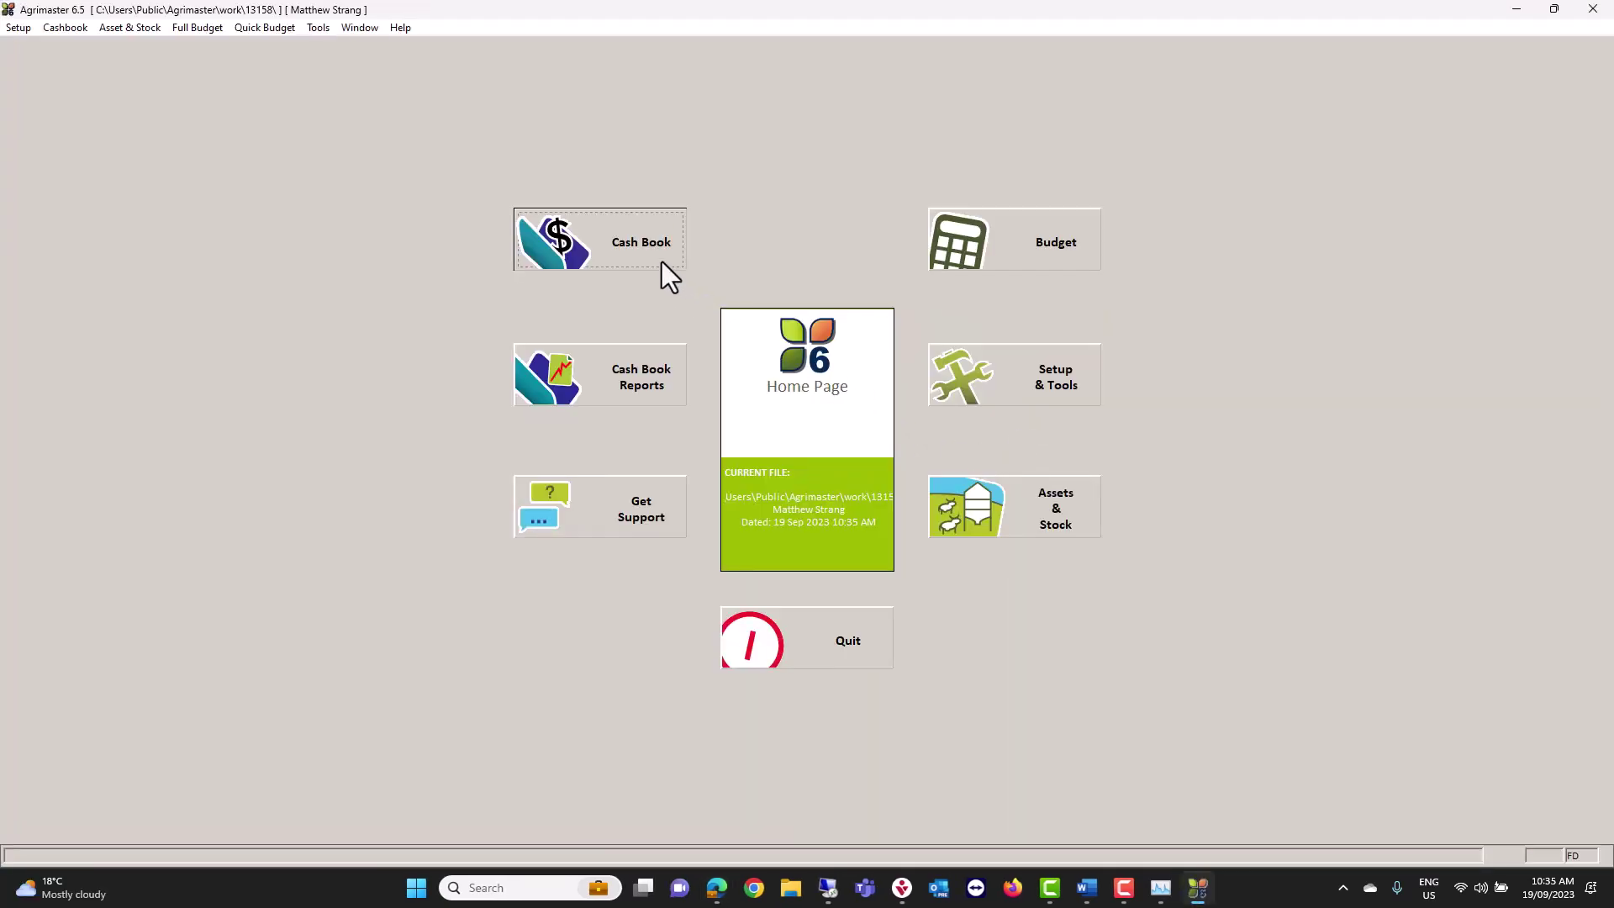
click(661, 261)
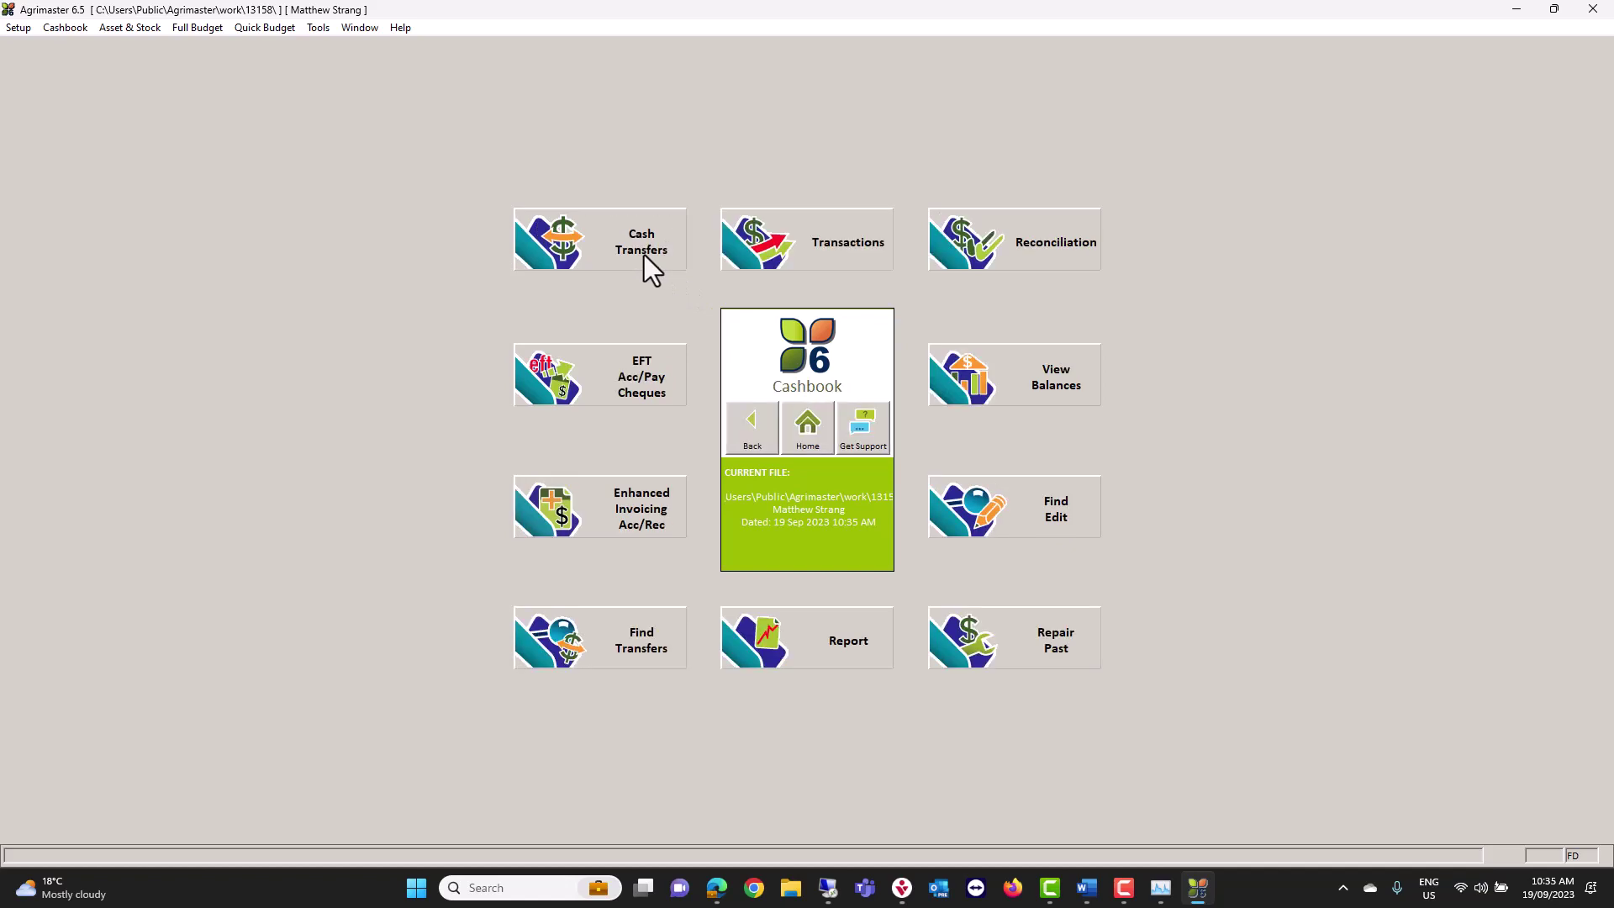
click(1020, 264)
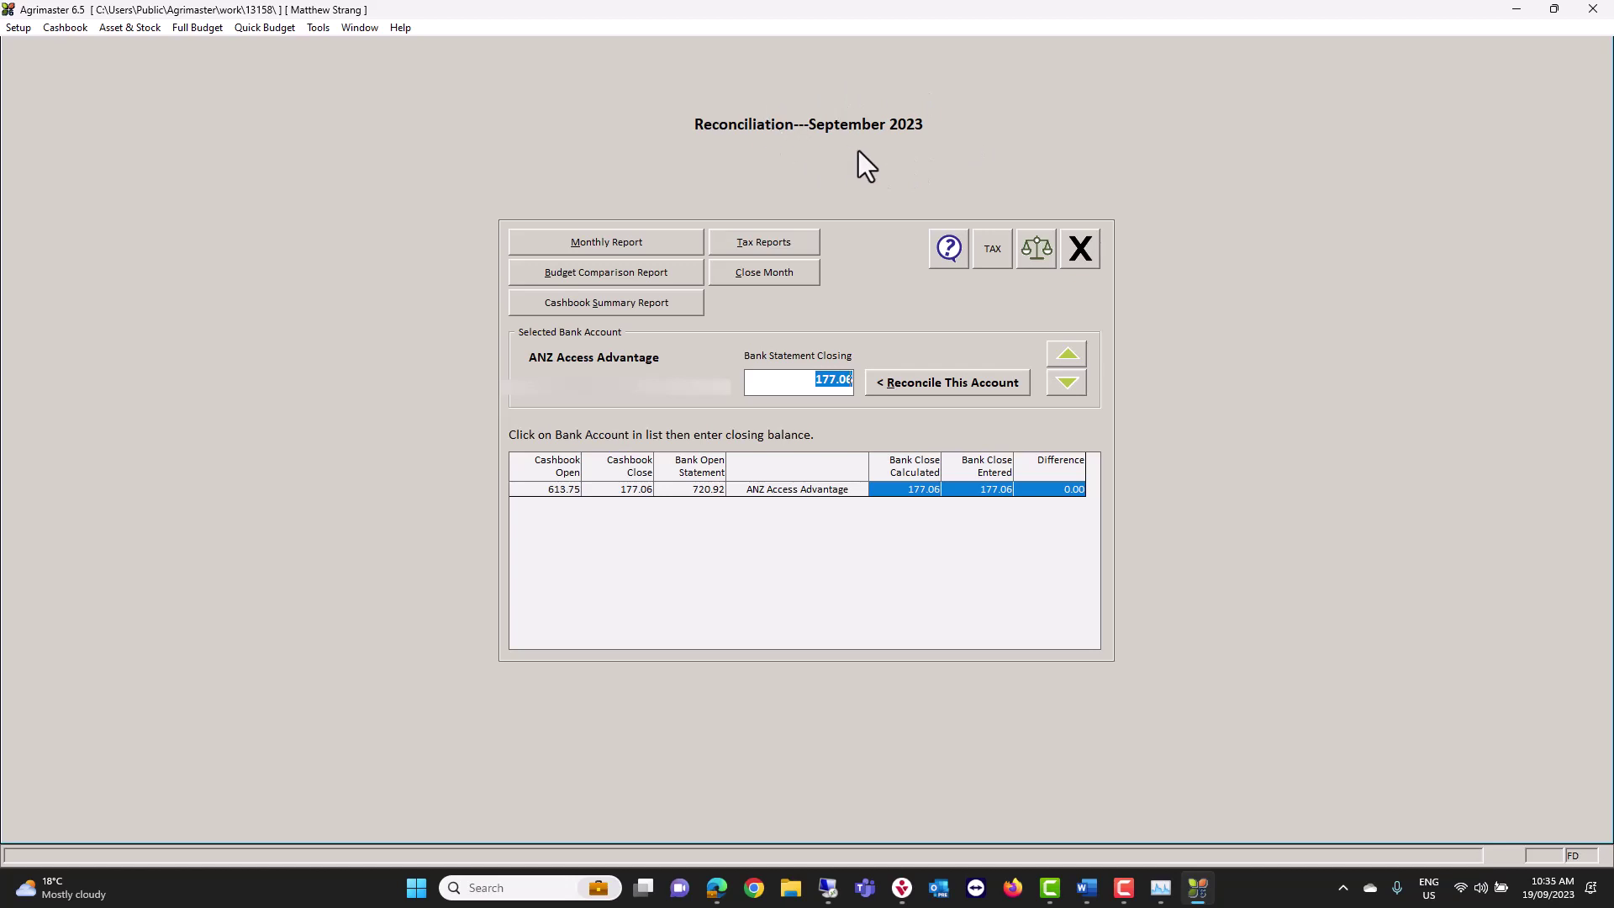
click(927, 384)
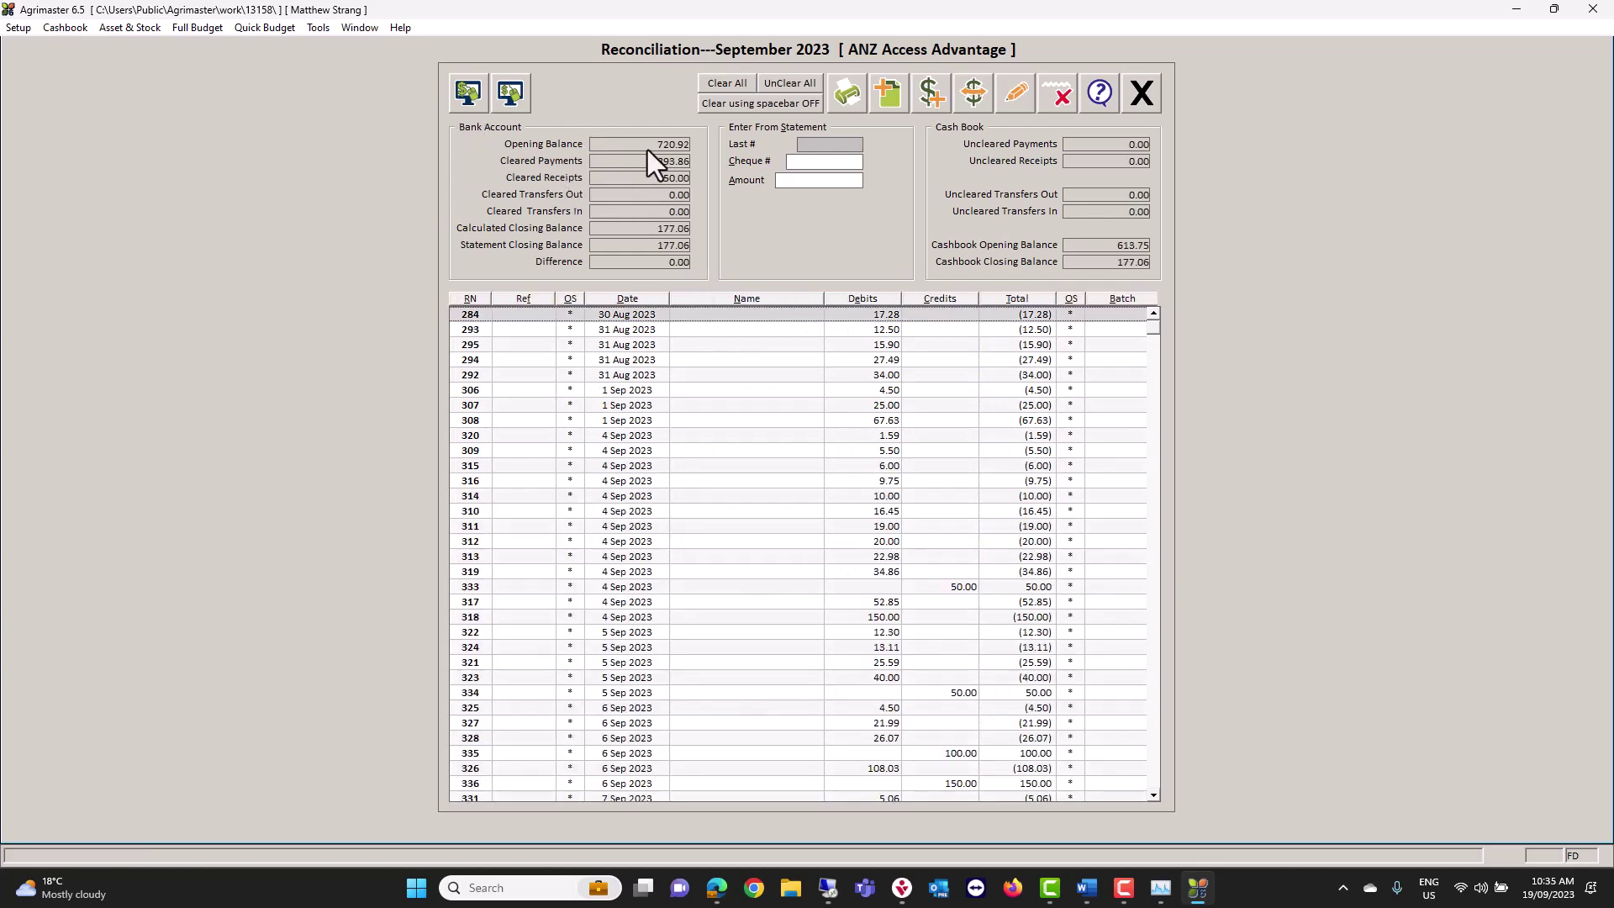
Step: Load the statement file ANZACCES from the NetBank folder for online statement analysis and agree to continue
click(467, 92)
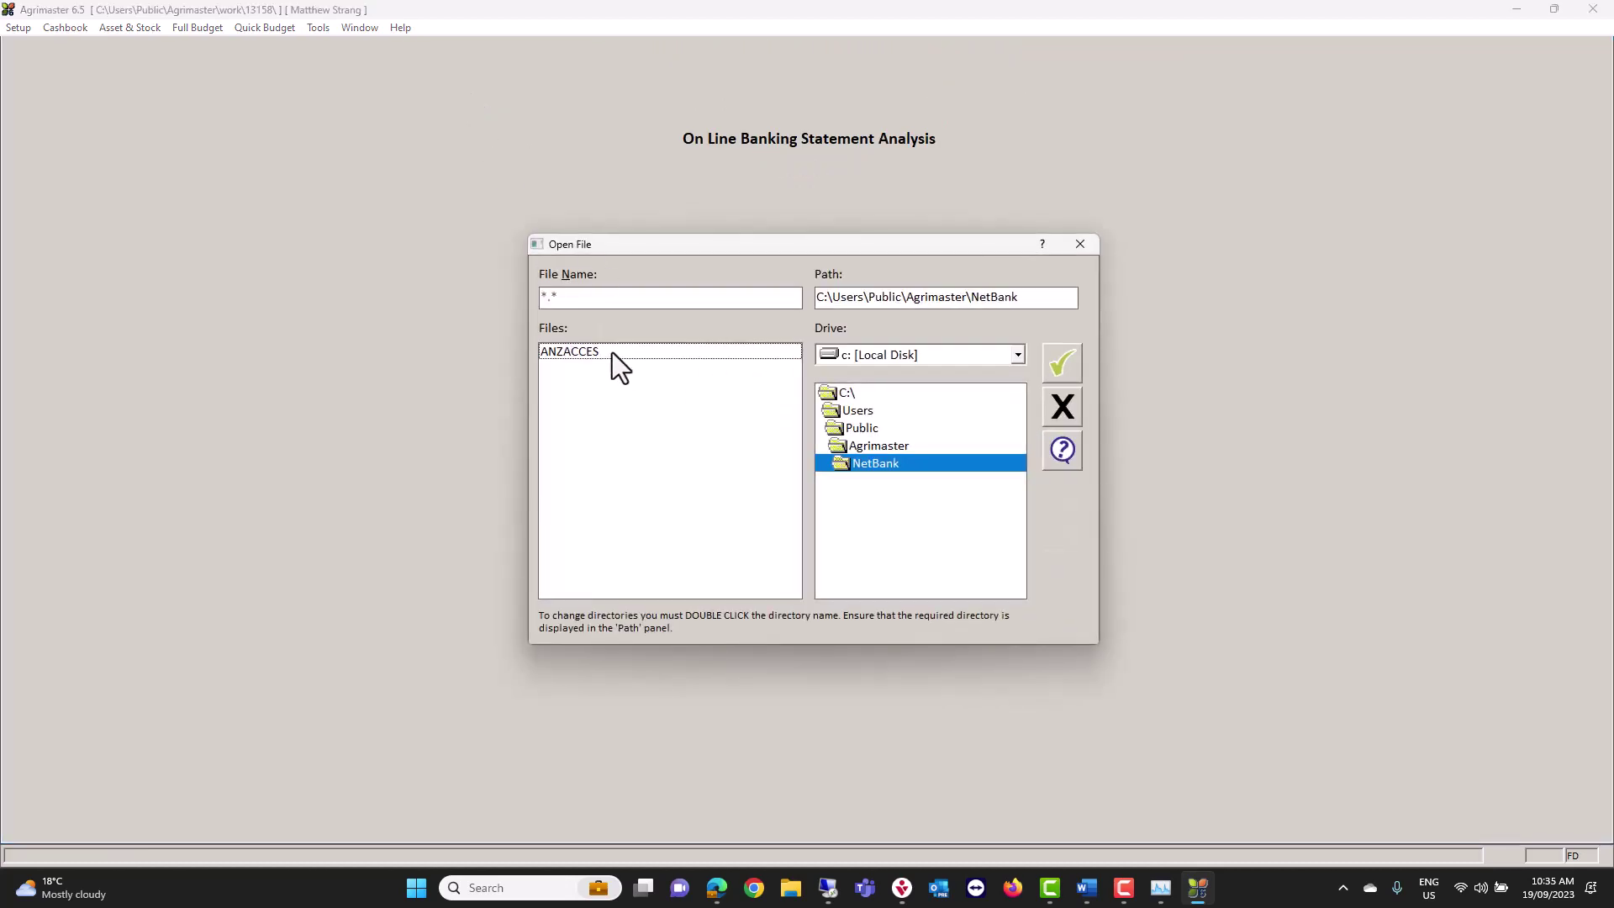
click(611, 352)
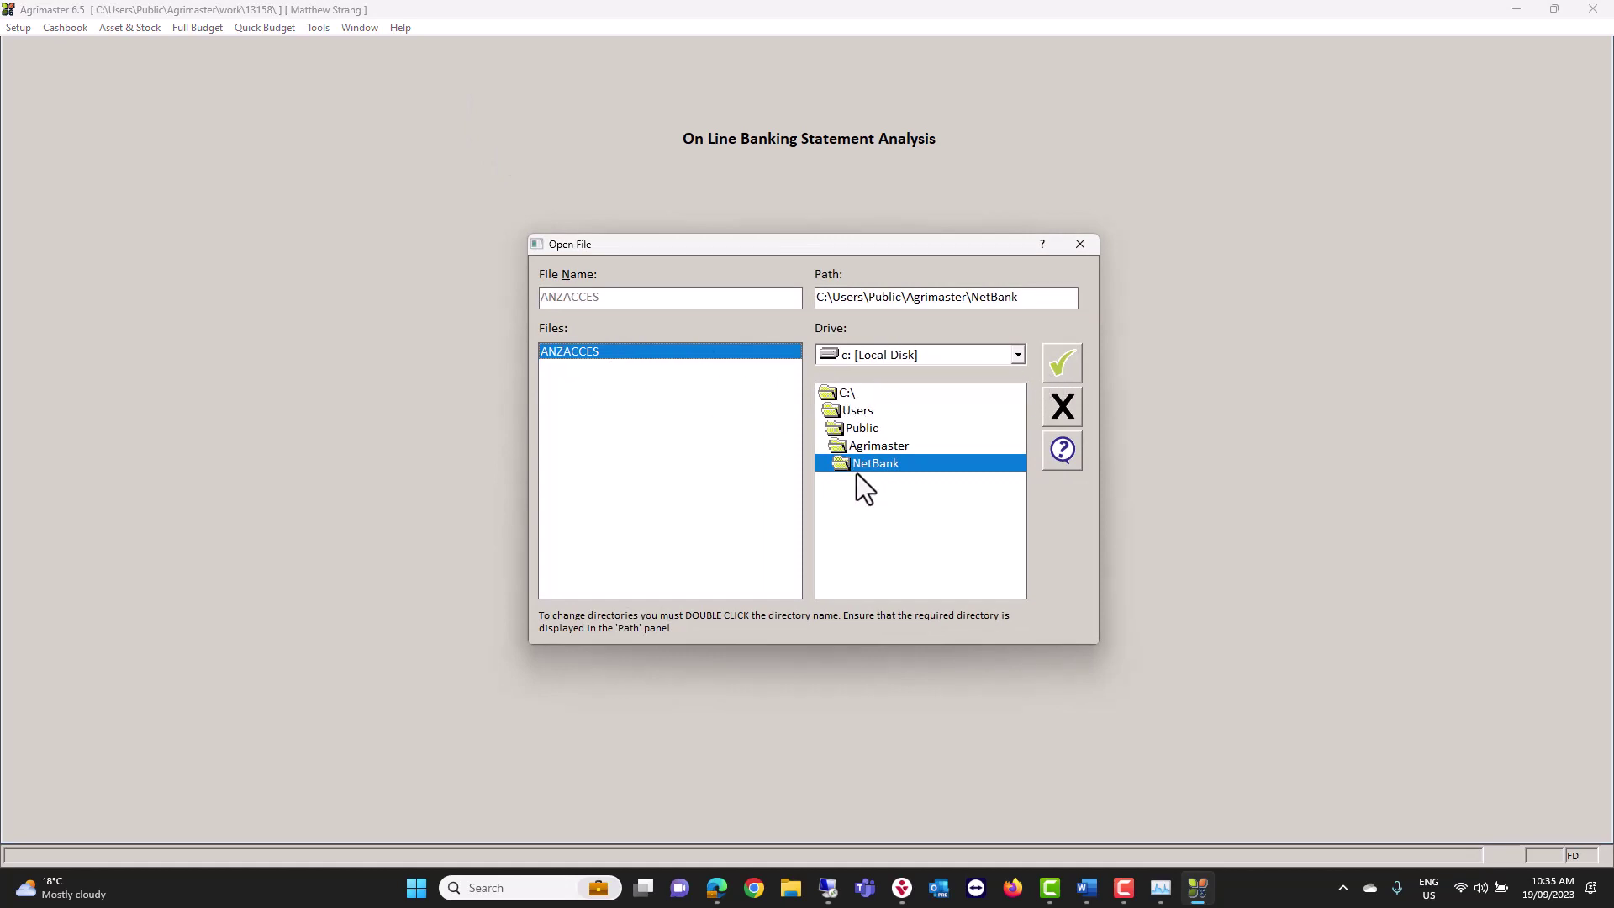
click(1064, 367)
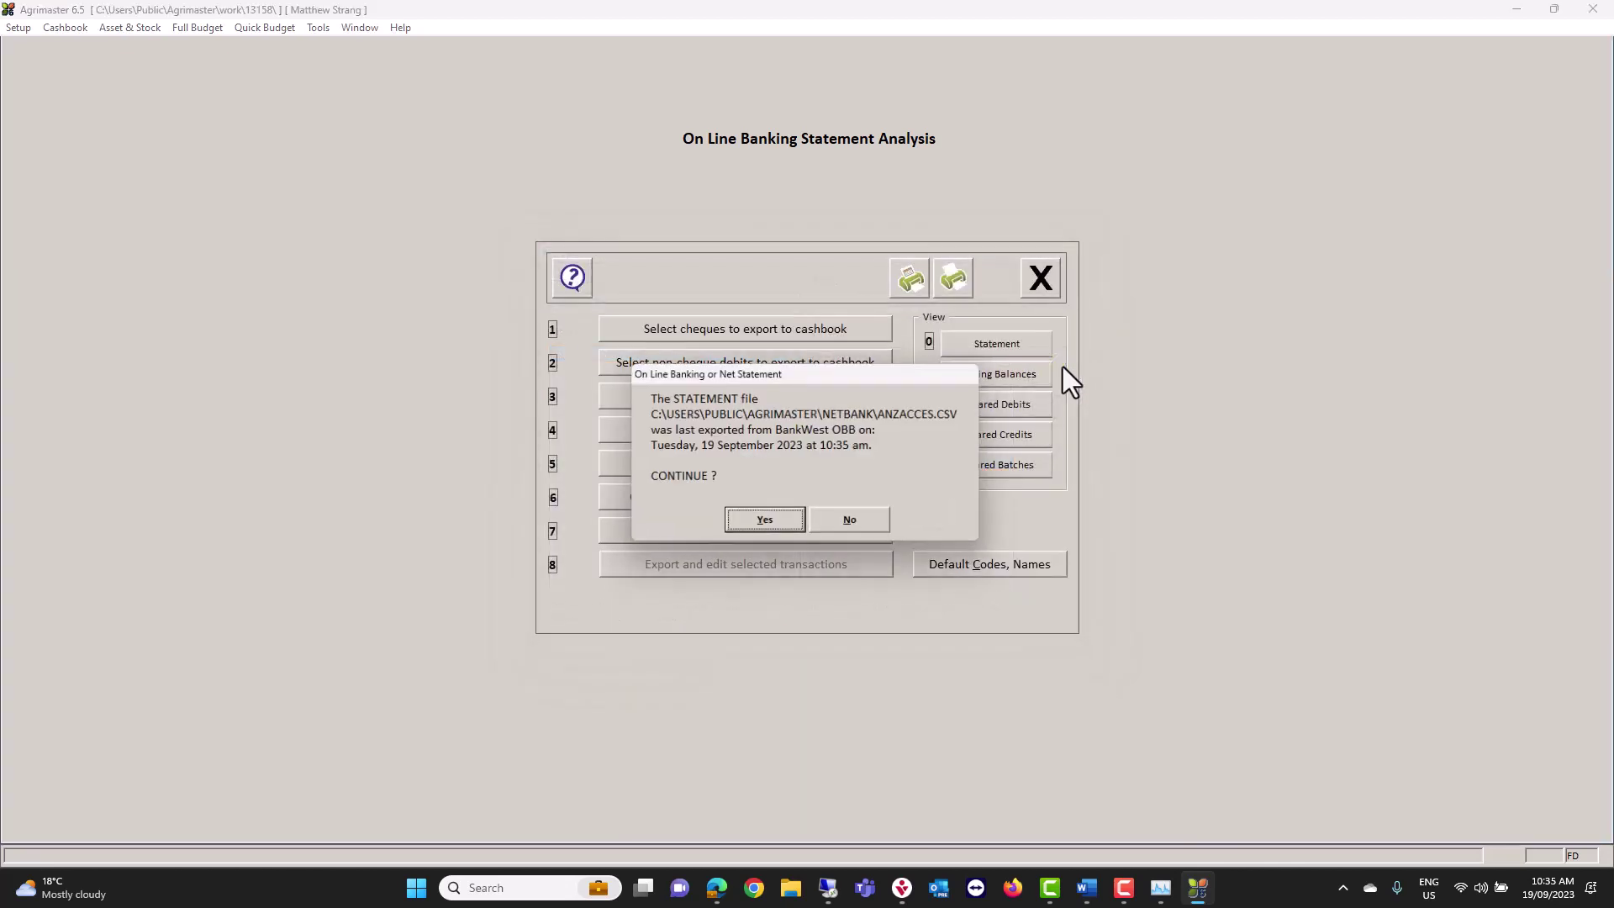
click(773, 525)
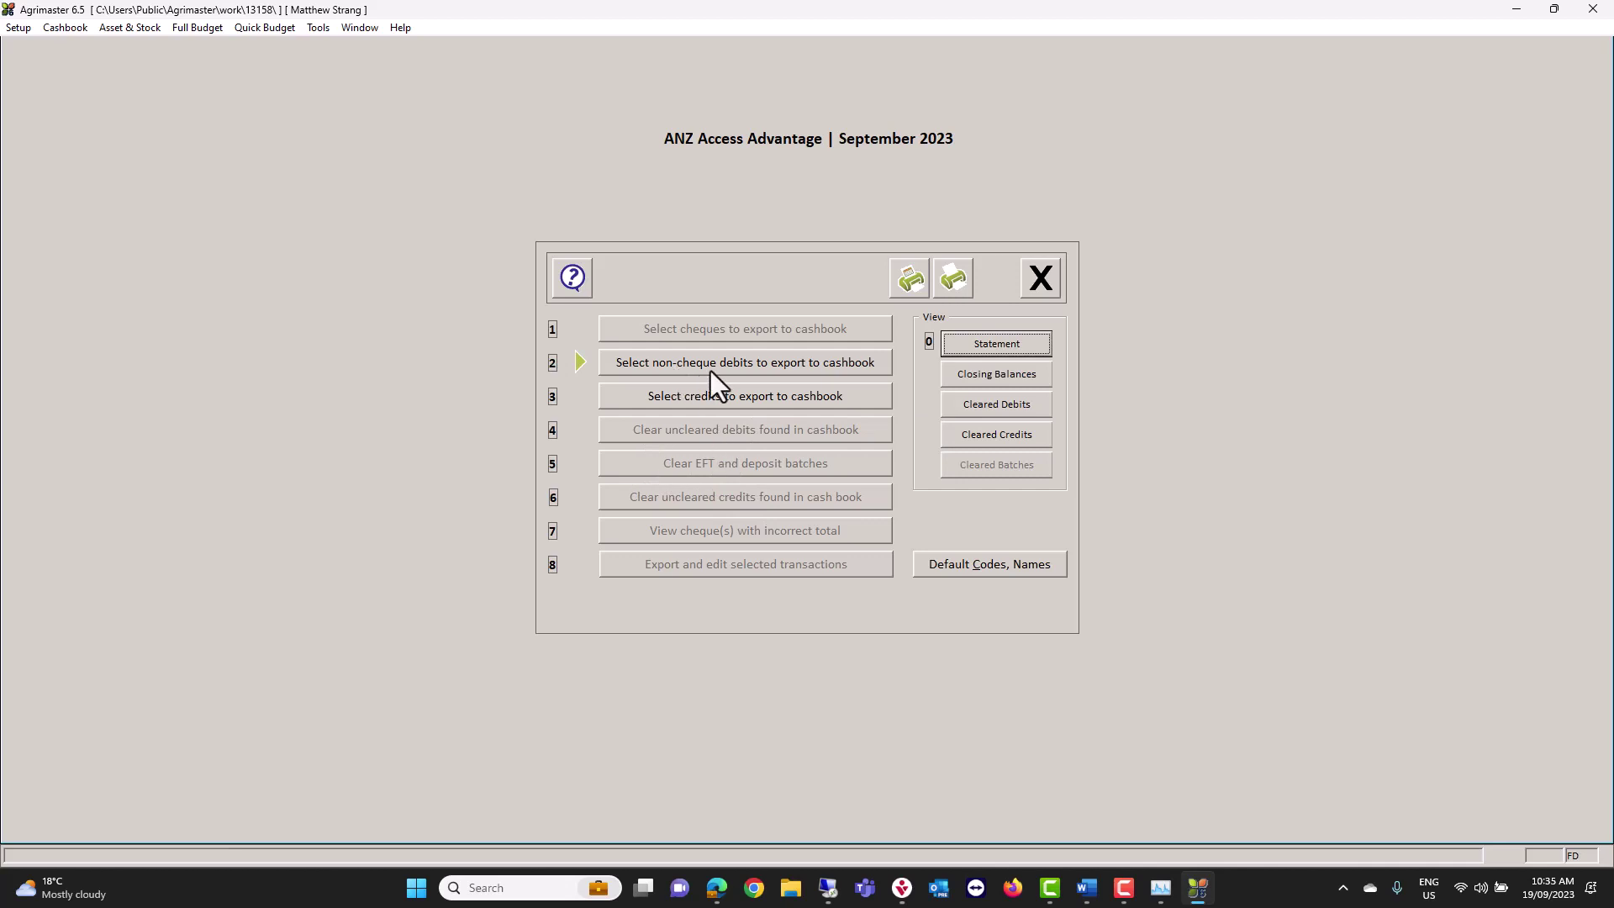
Step: Select all non-cheque debits not found in the cashbook for export and accept the selection
click(736, 371)
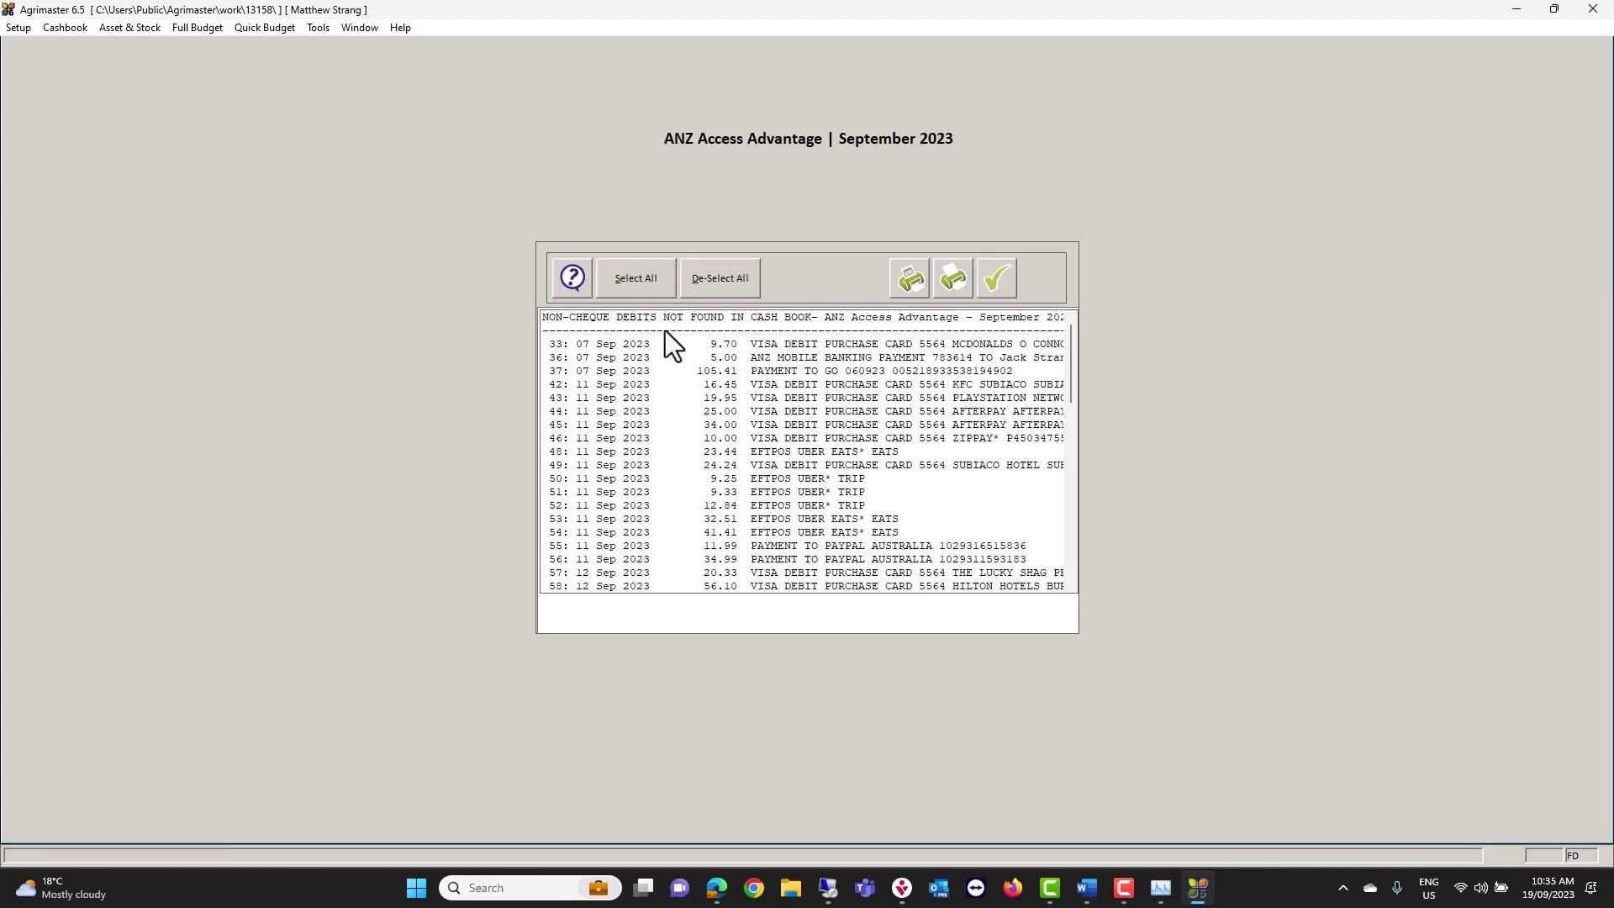
click(651, 284)
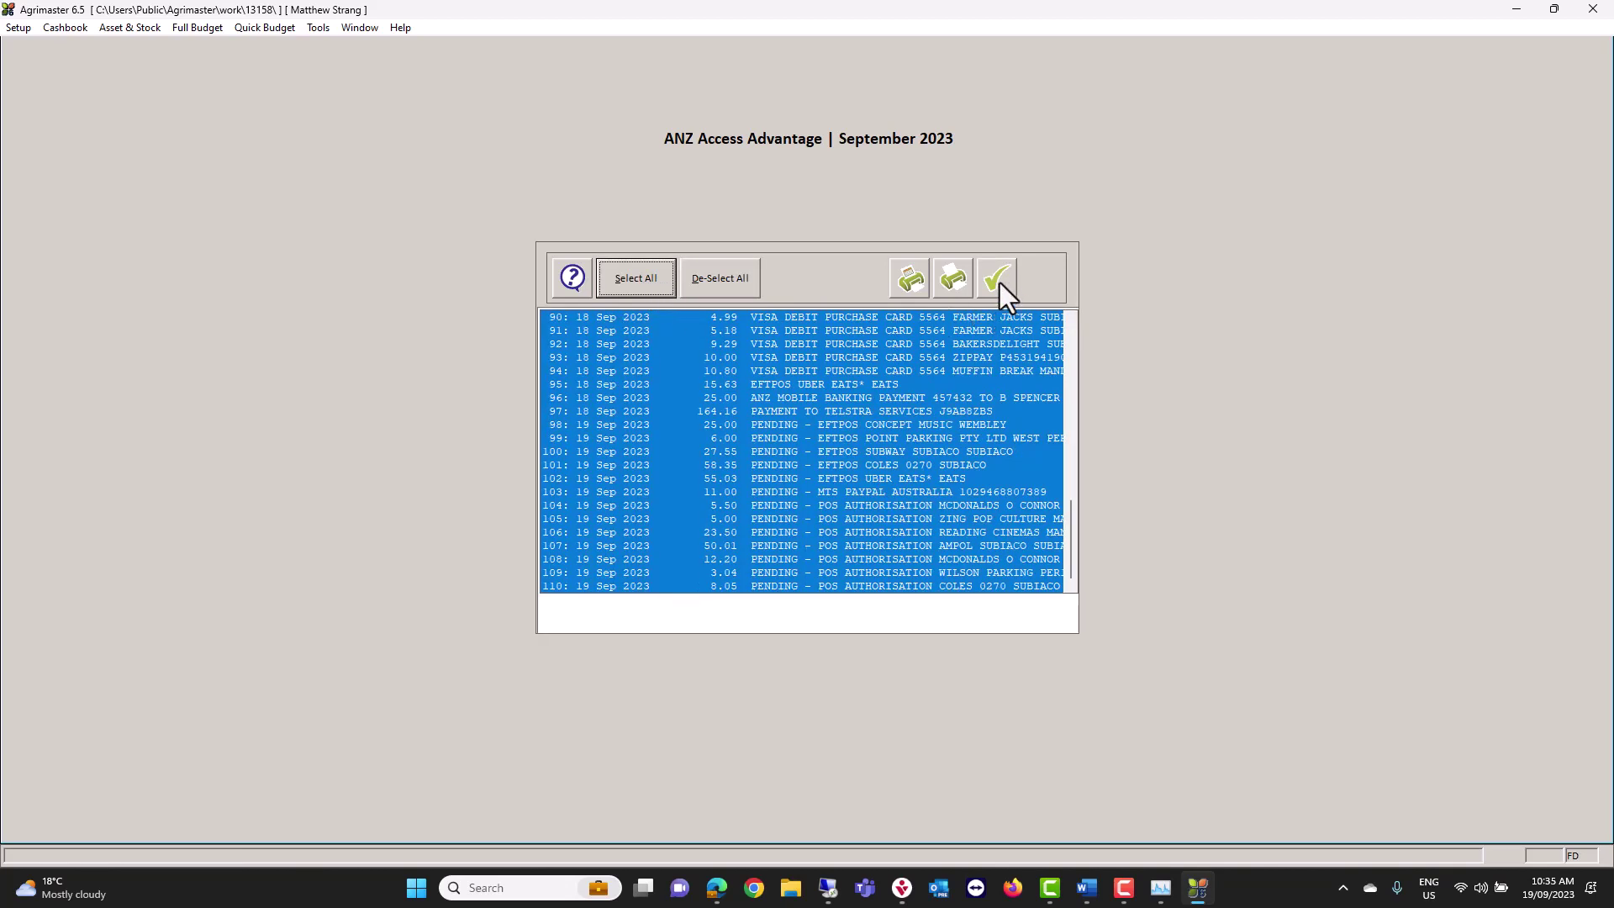
click(999, 282)
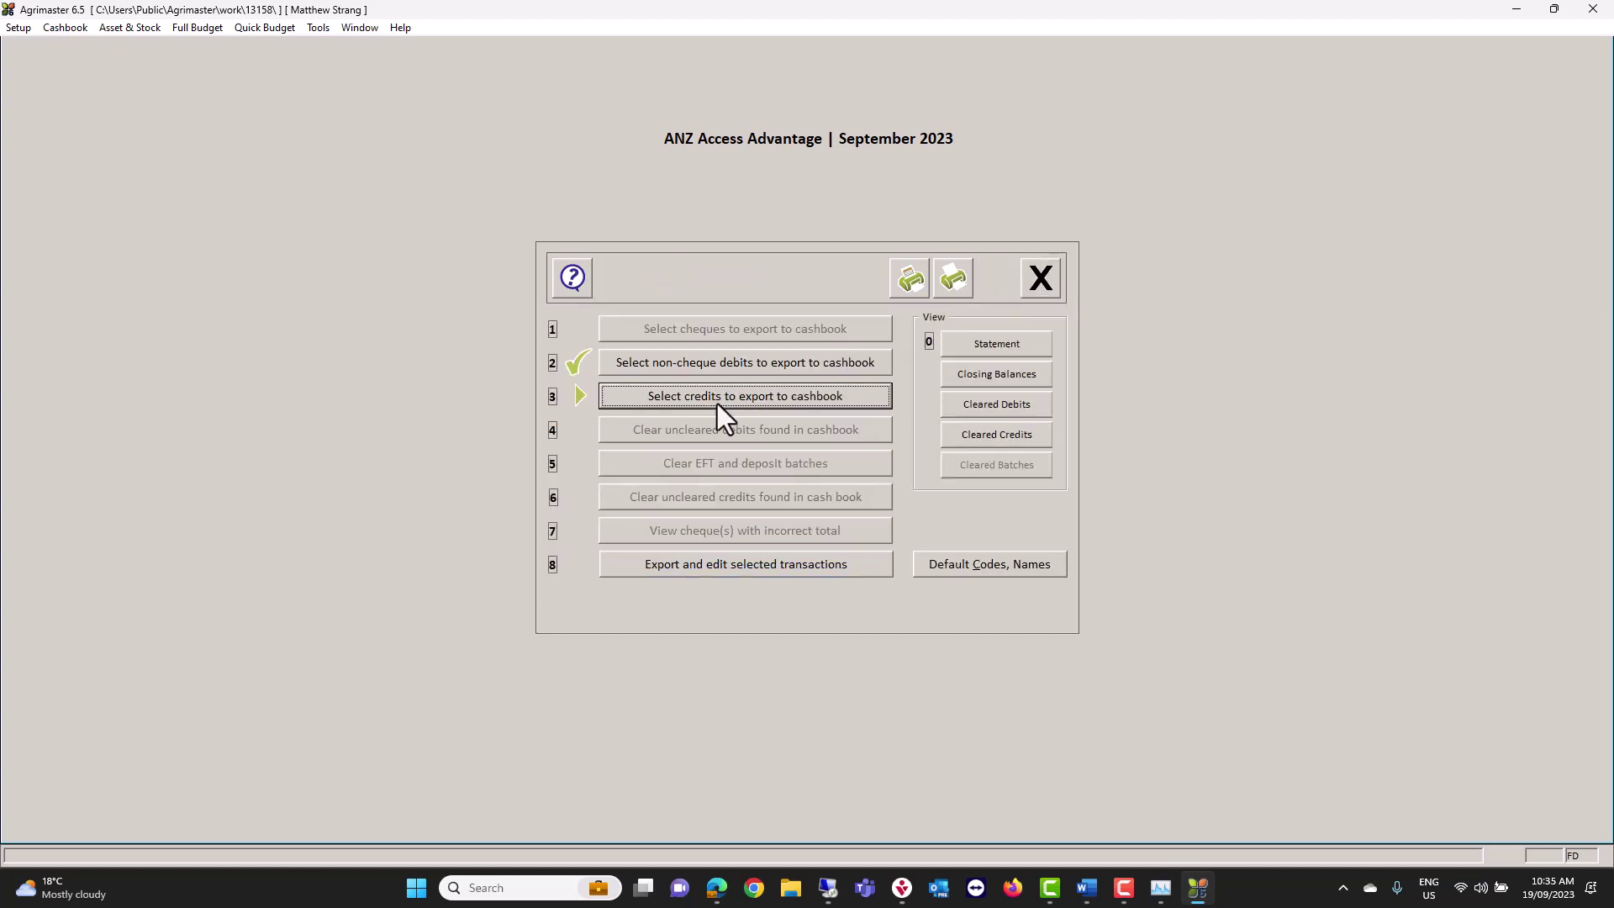
Step: Select all credits not found in the cashbook for export and accept the selection
click(717, 403)
click(644, 282)
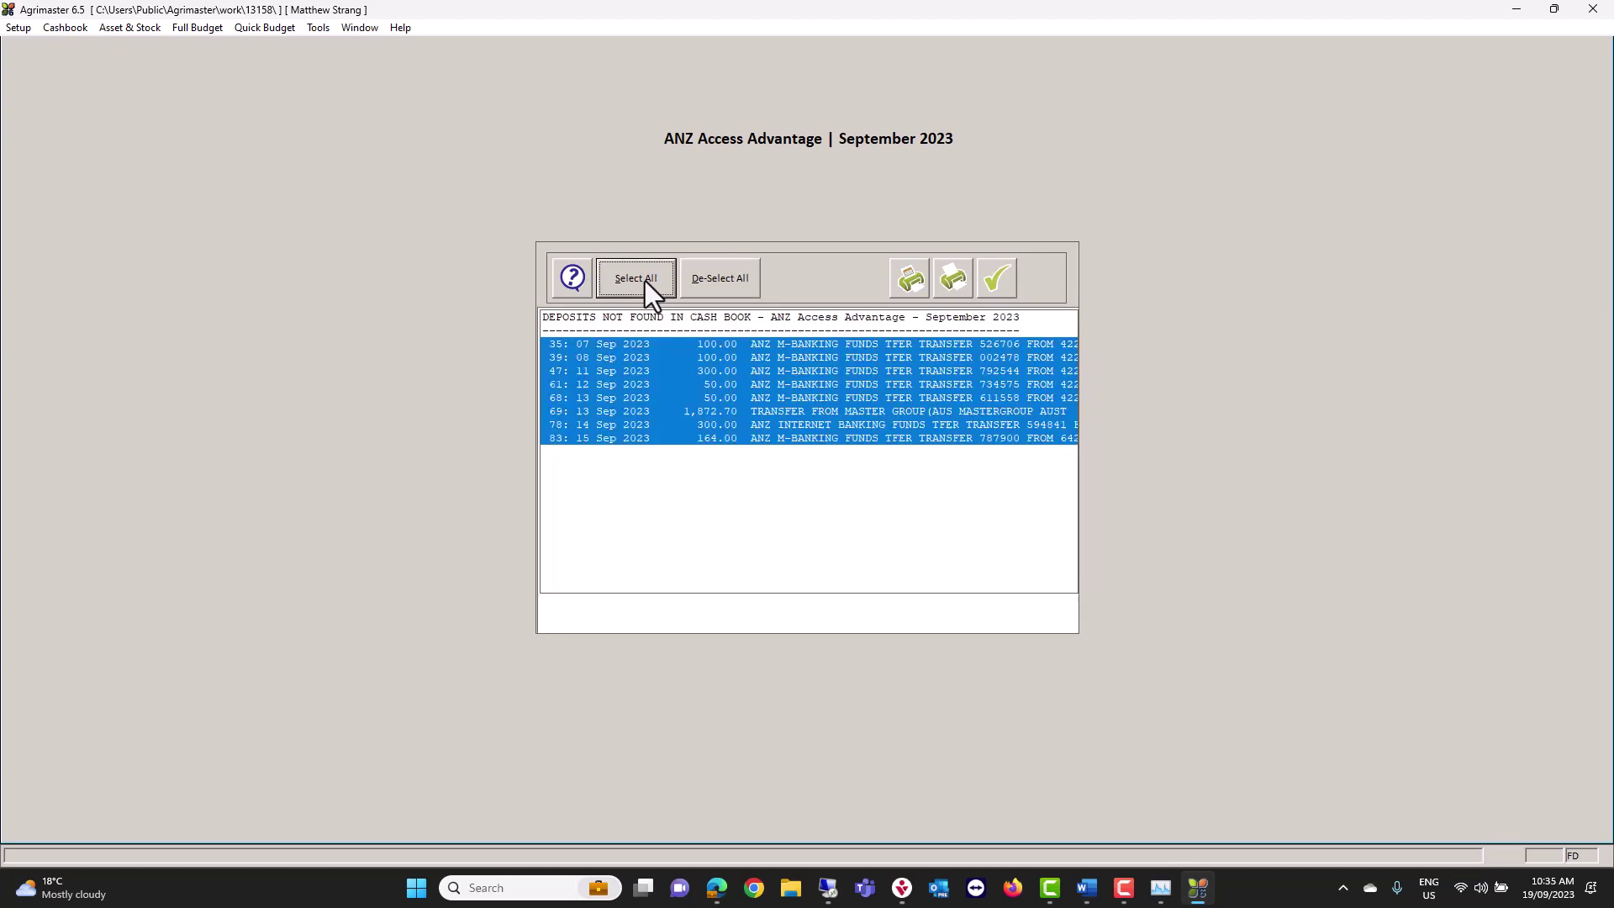
click(1007, 278)
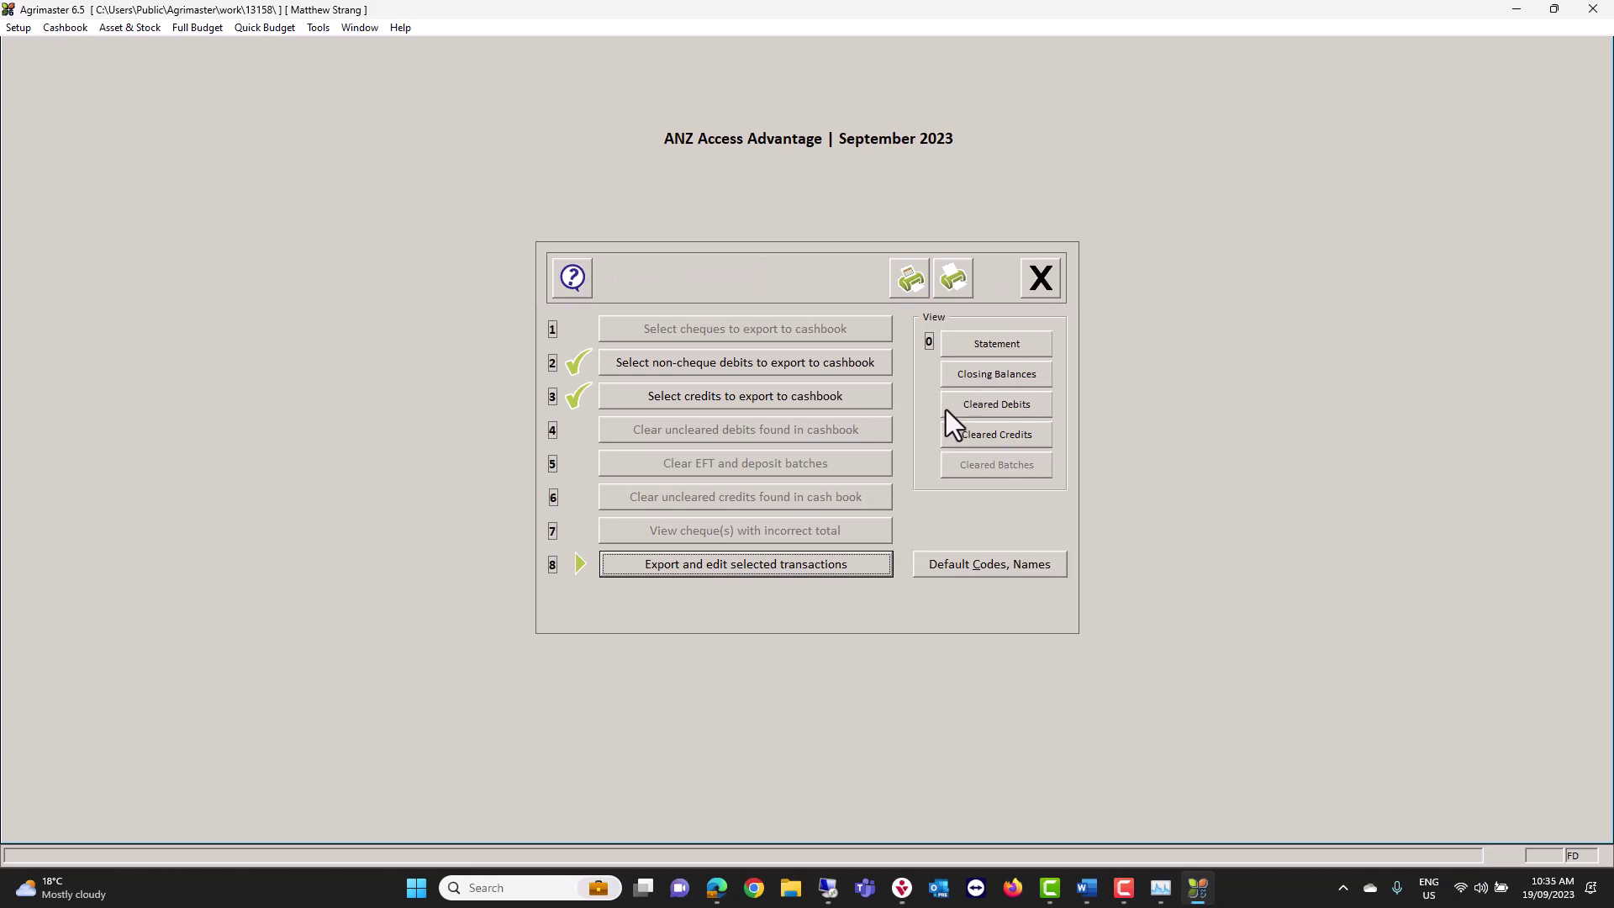
Step: Export the selected transactions for editing and save the 7 Sep 2023 Visa debit purchase with the code Uber Eats
click(694, 569)
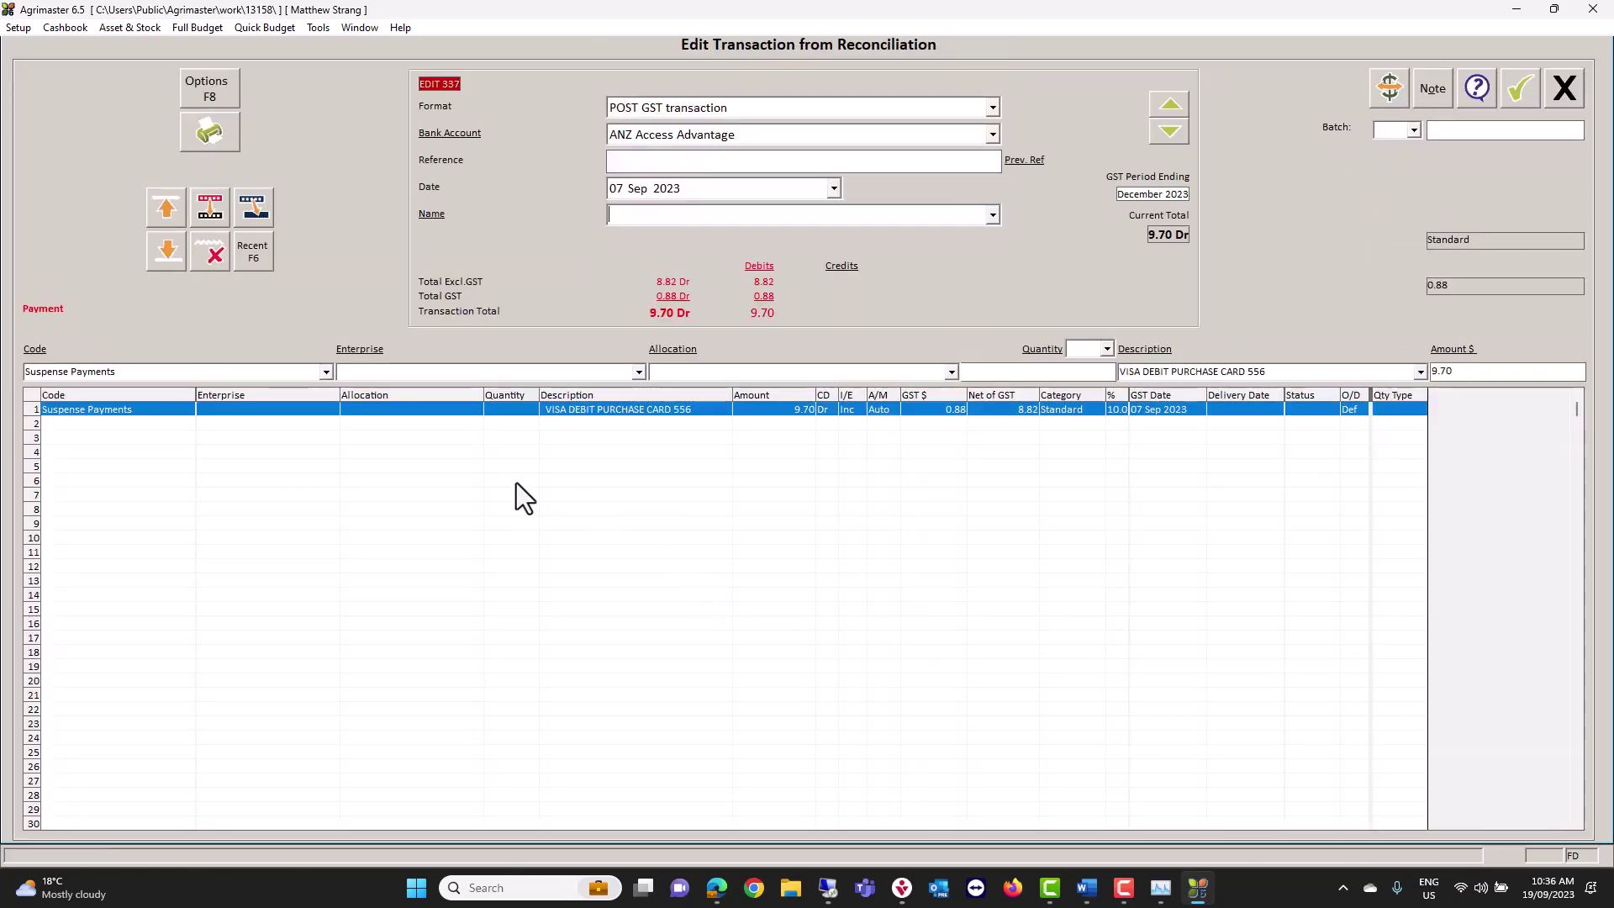
click(327, 371)
scroll(161, 438, down, 3)
click(140, 438)
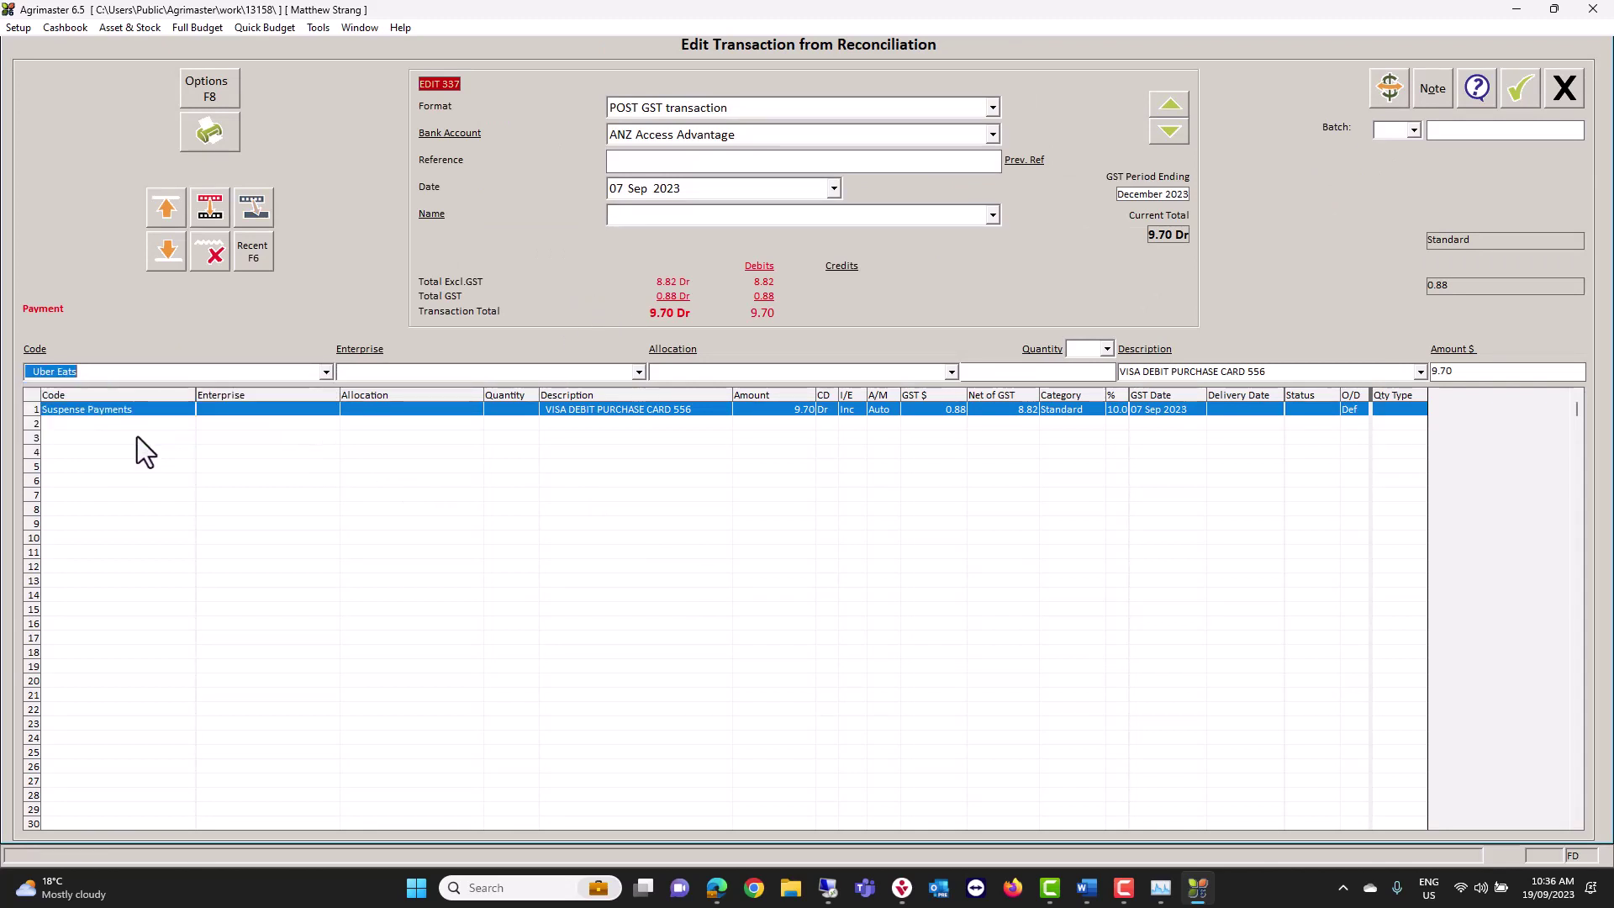
click(1520, 92)
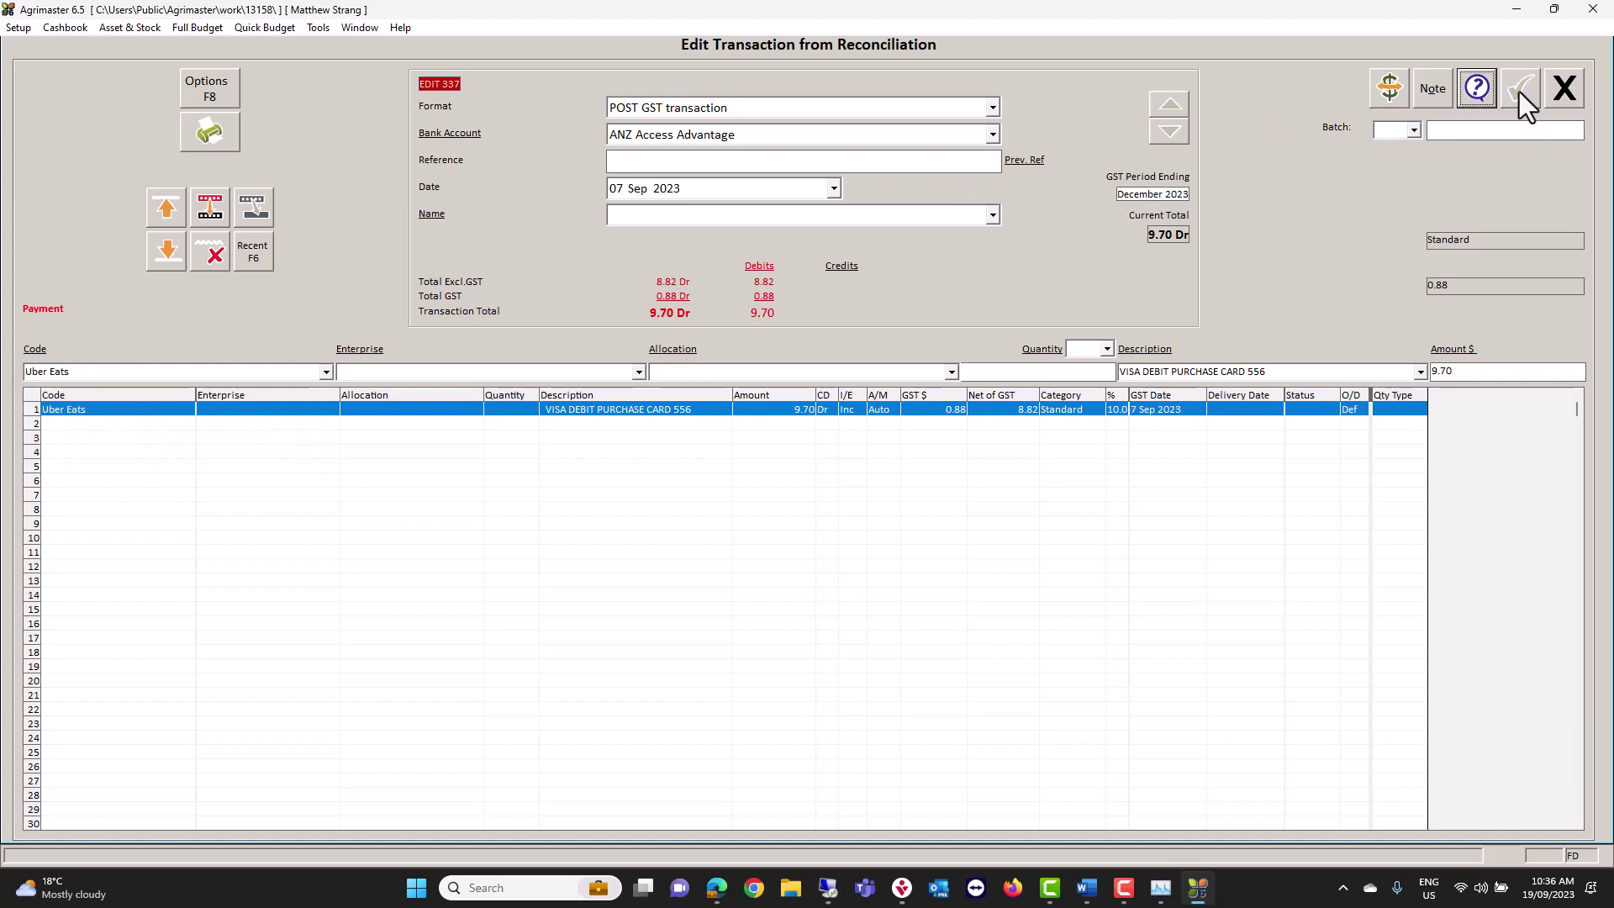
click(1565, 89)
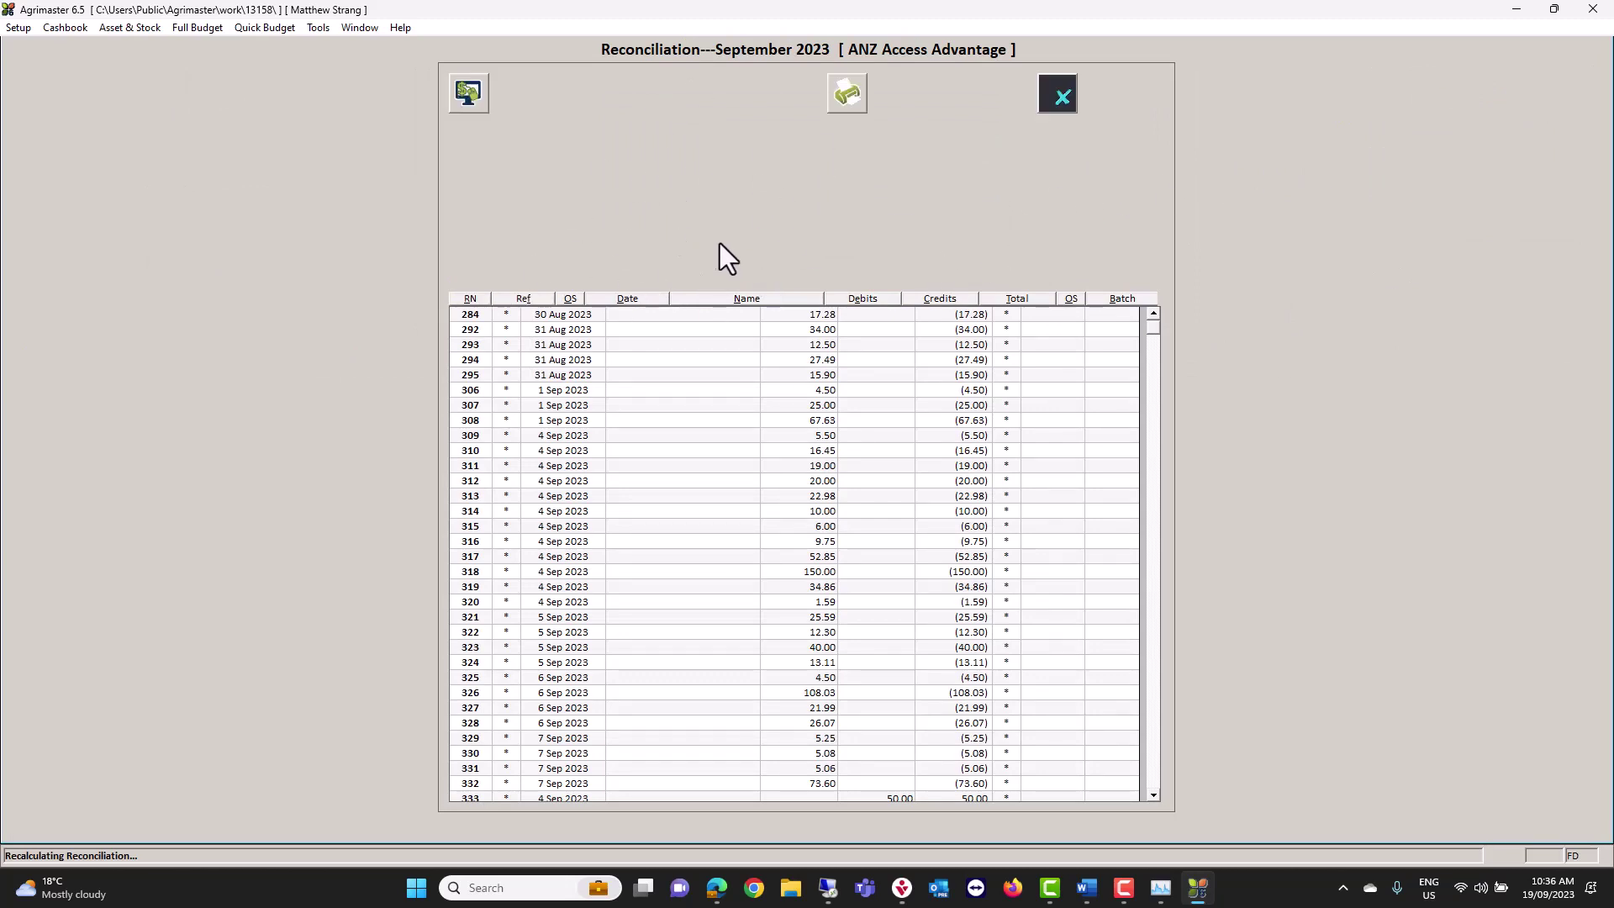
Step: Close the September 2023 reconciliation and shut down the Agrimaster desktop program from its home page
click(1138, 95)
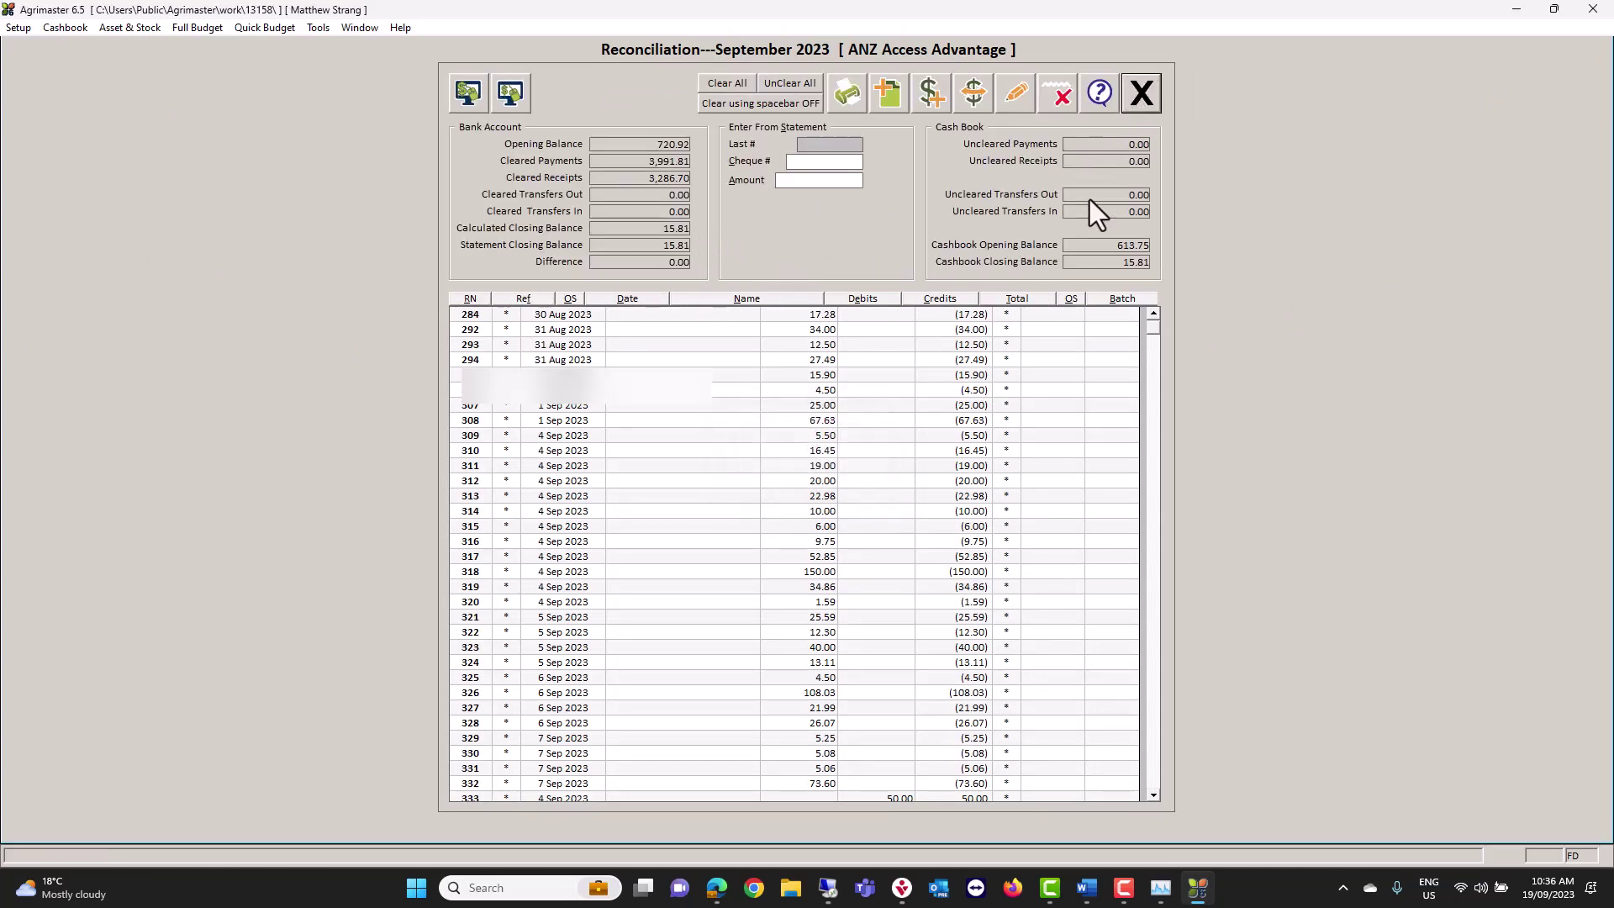
click(1081, 250)
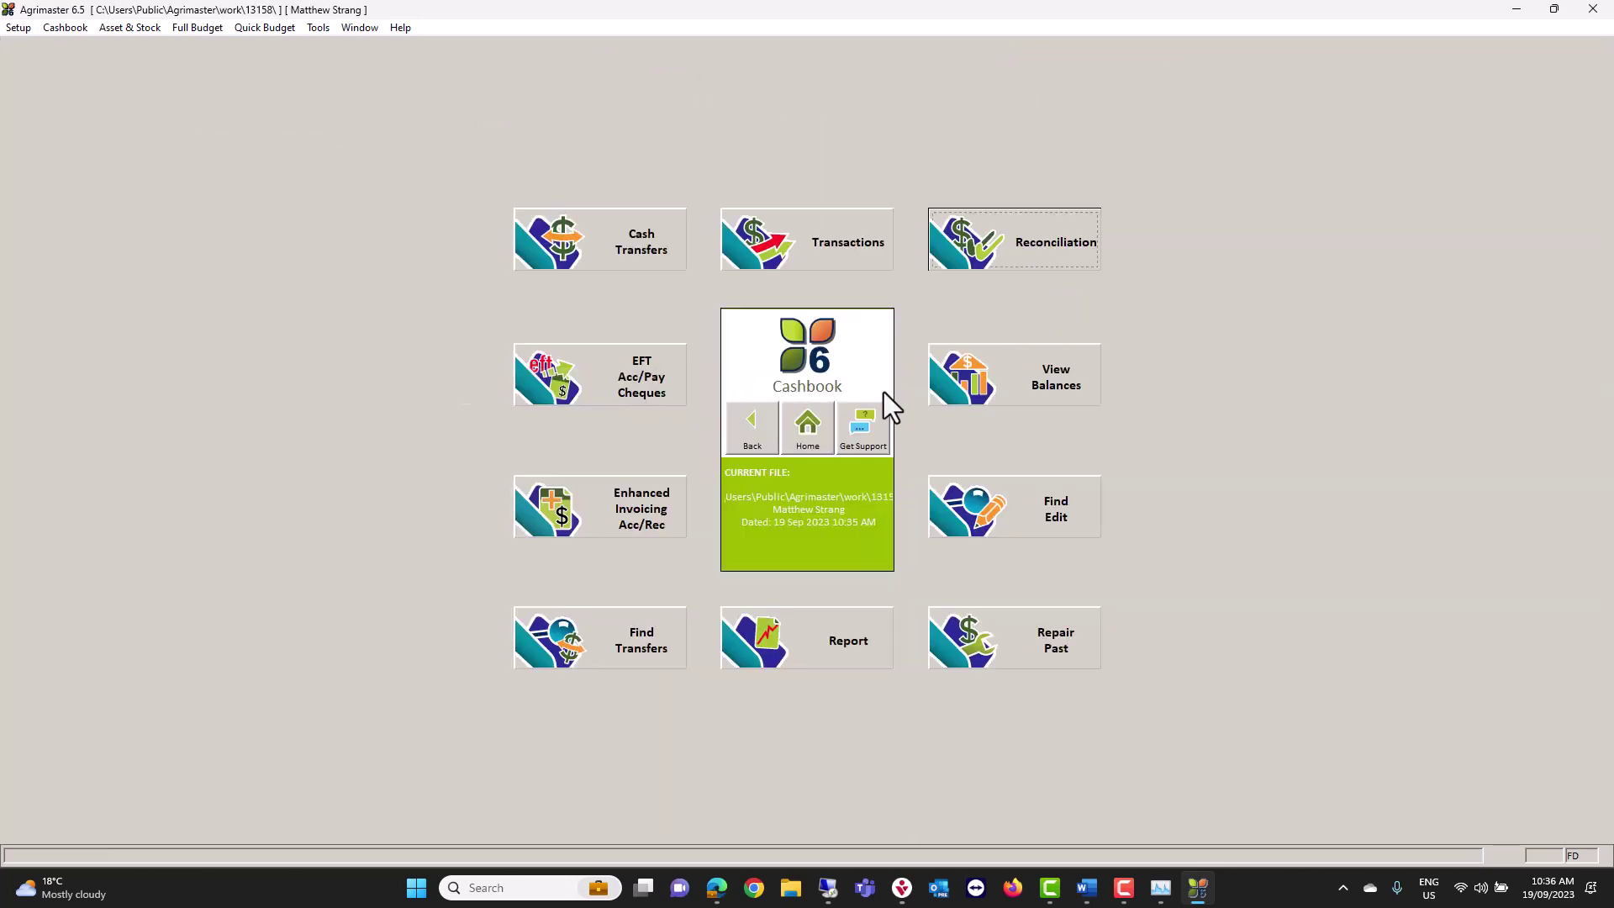
click(817, 431)
click(832, 655)
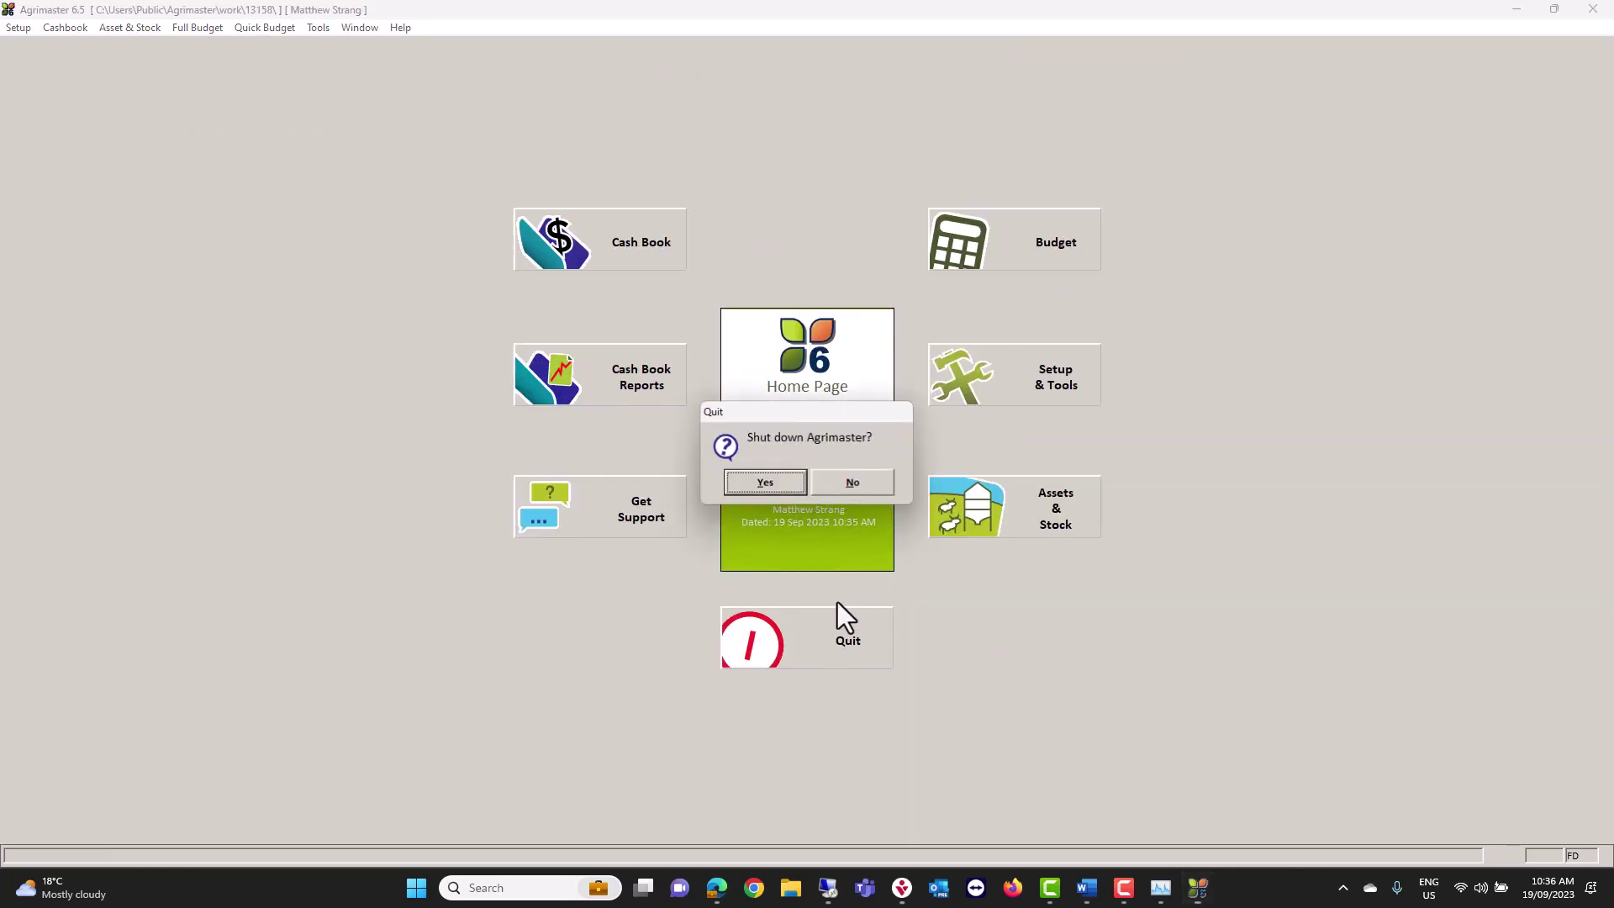
click(771, 482)
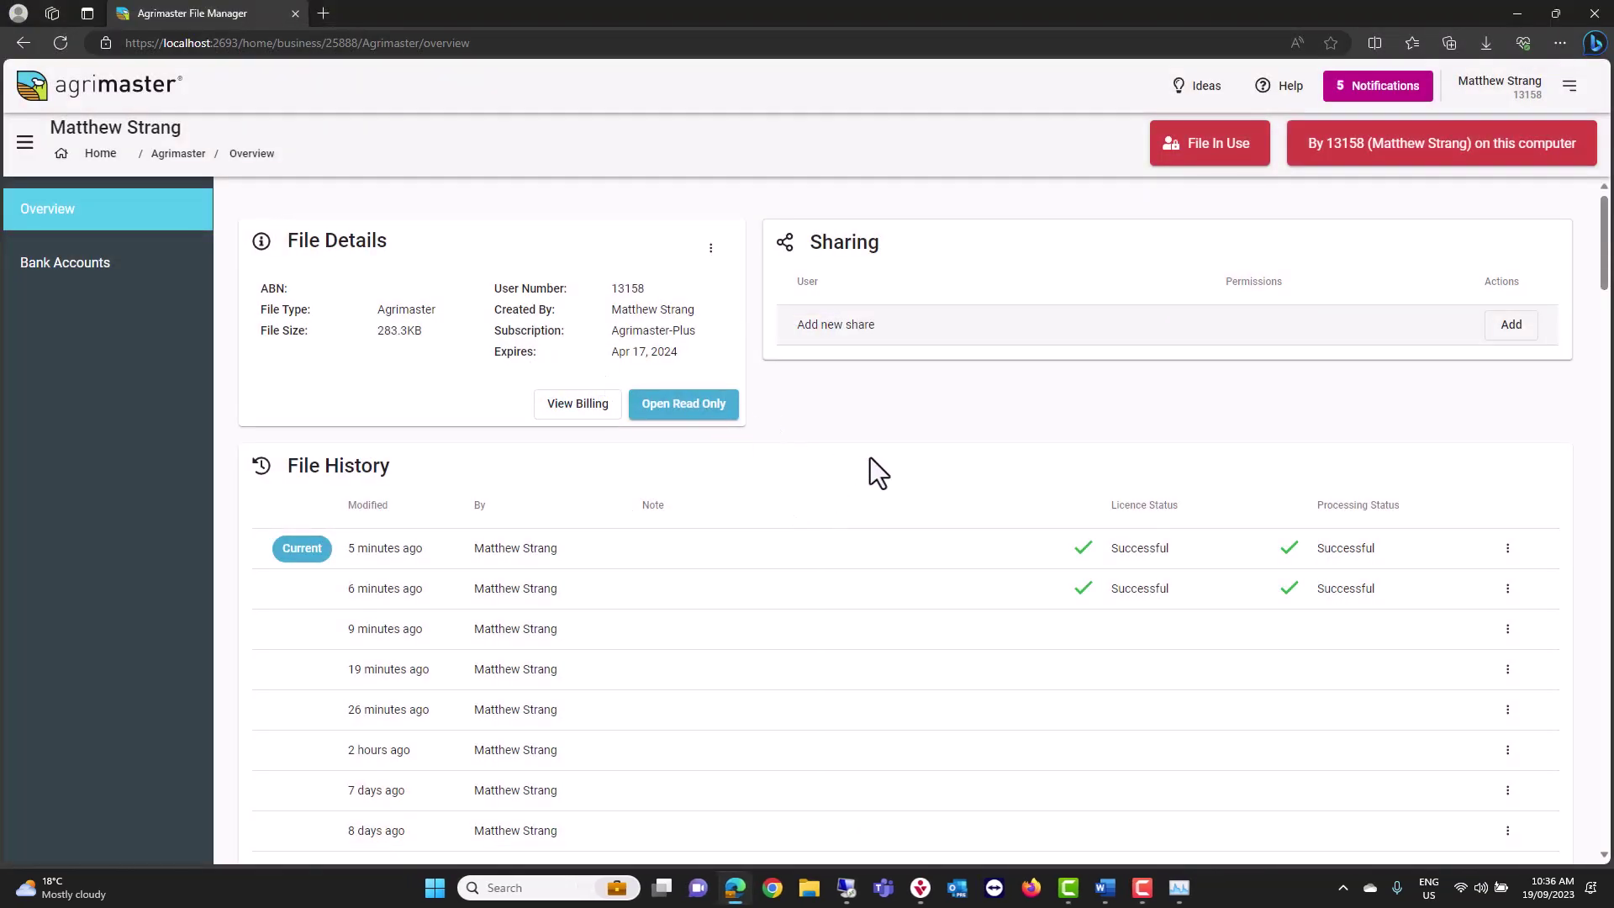
Step: Check the ANZ Access Advantage account's bank feed status and the connected ANZ feed in Agrimaster File Manager
click(92, 265)
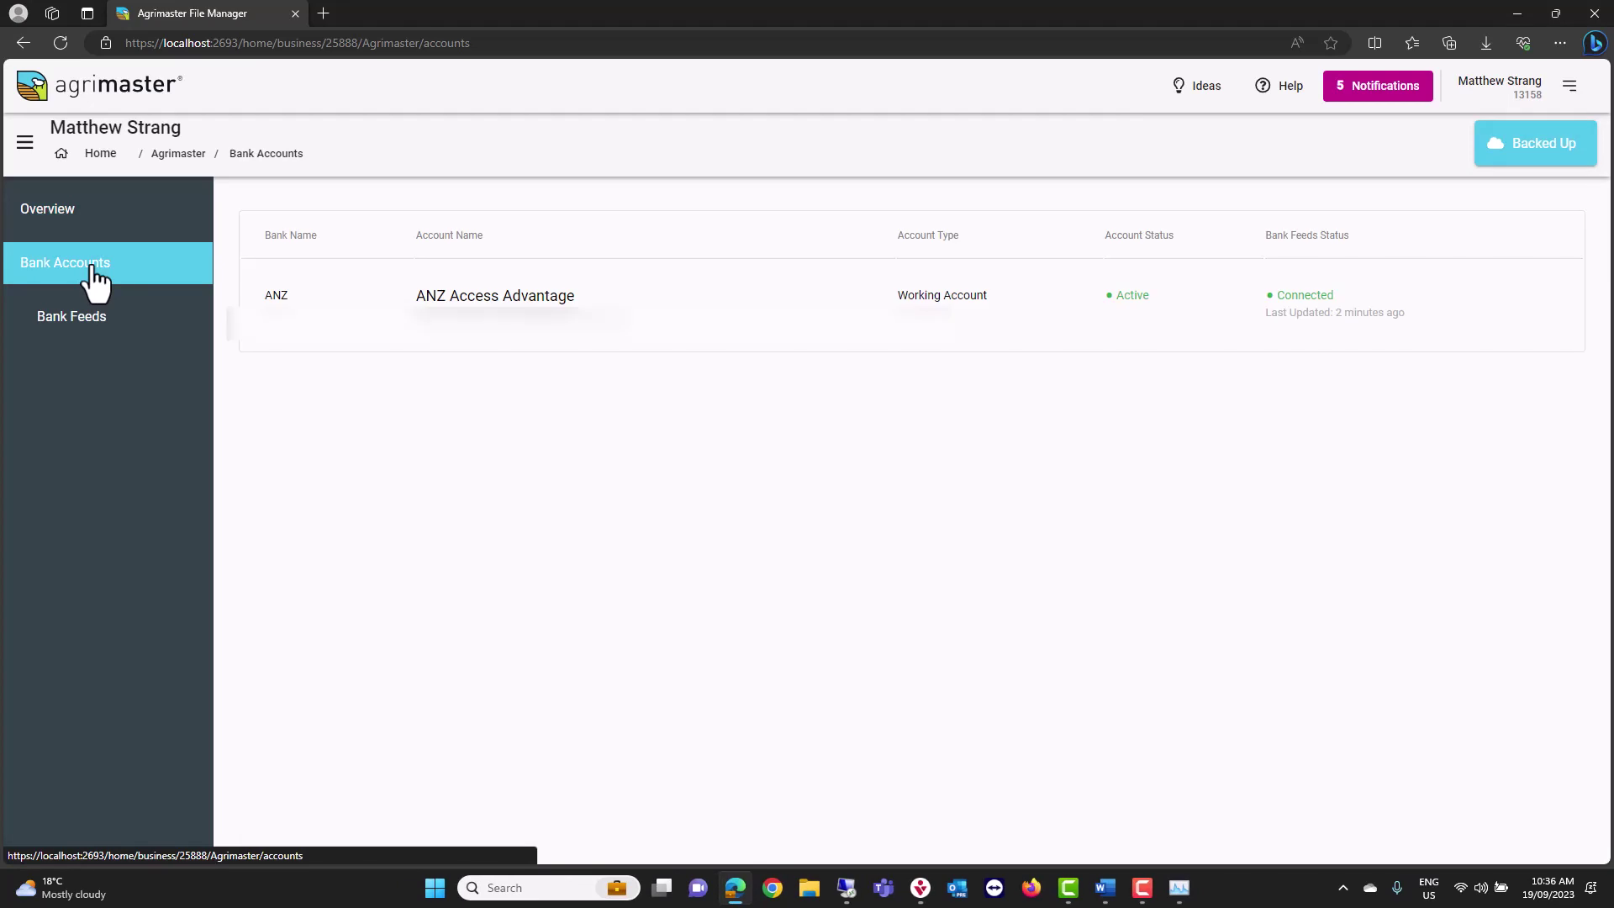
click(82, 340)
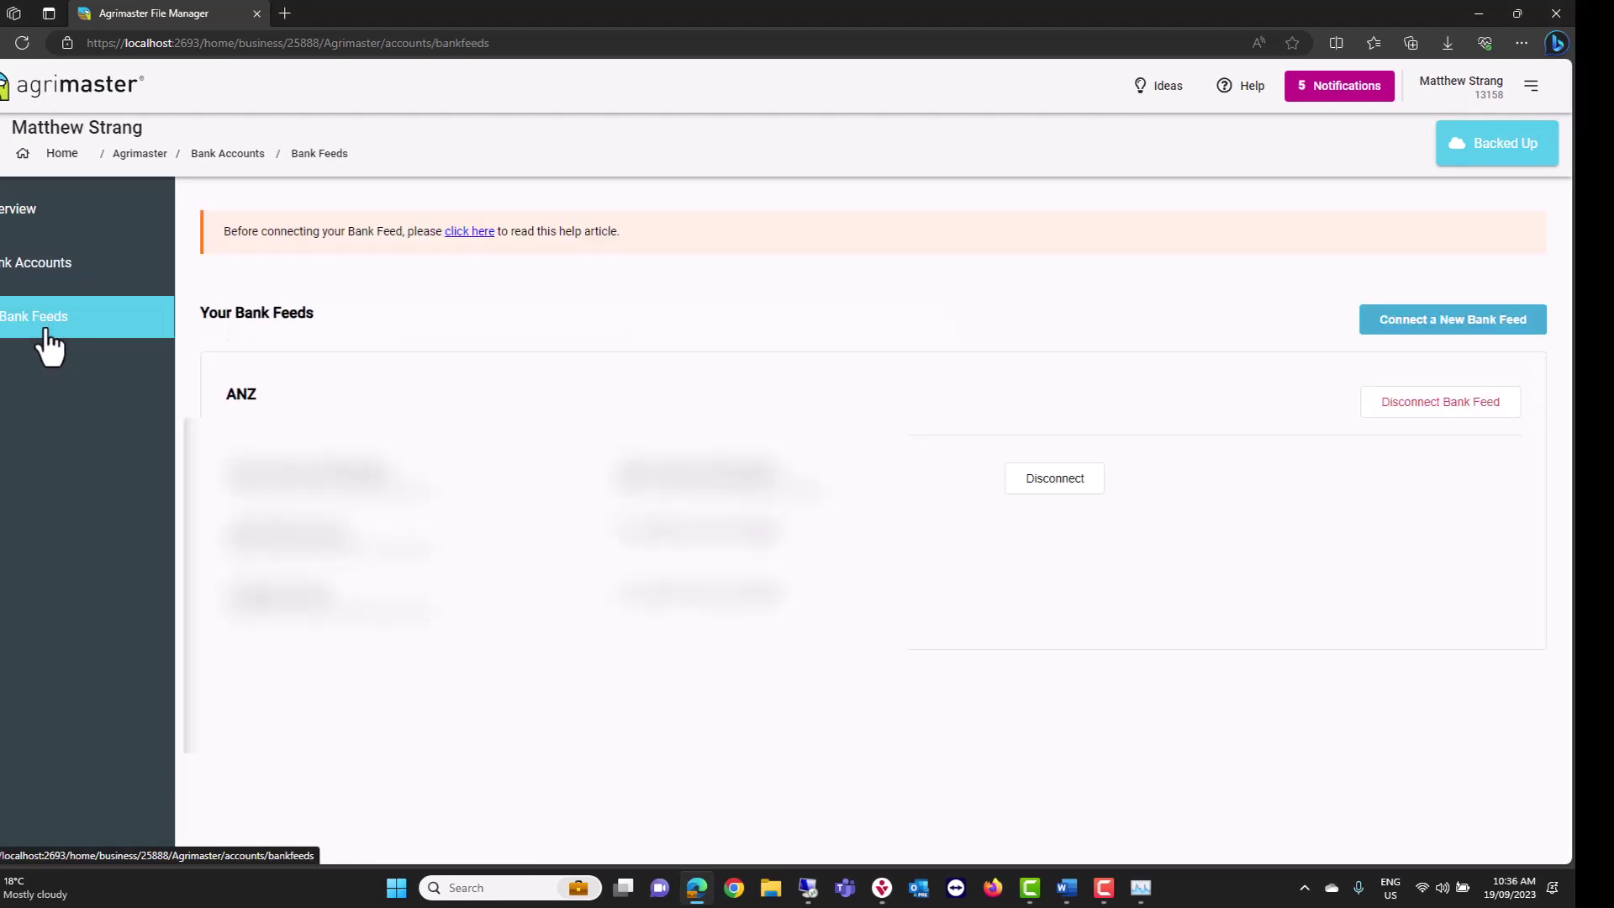
click(42, 267)
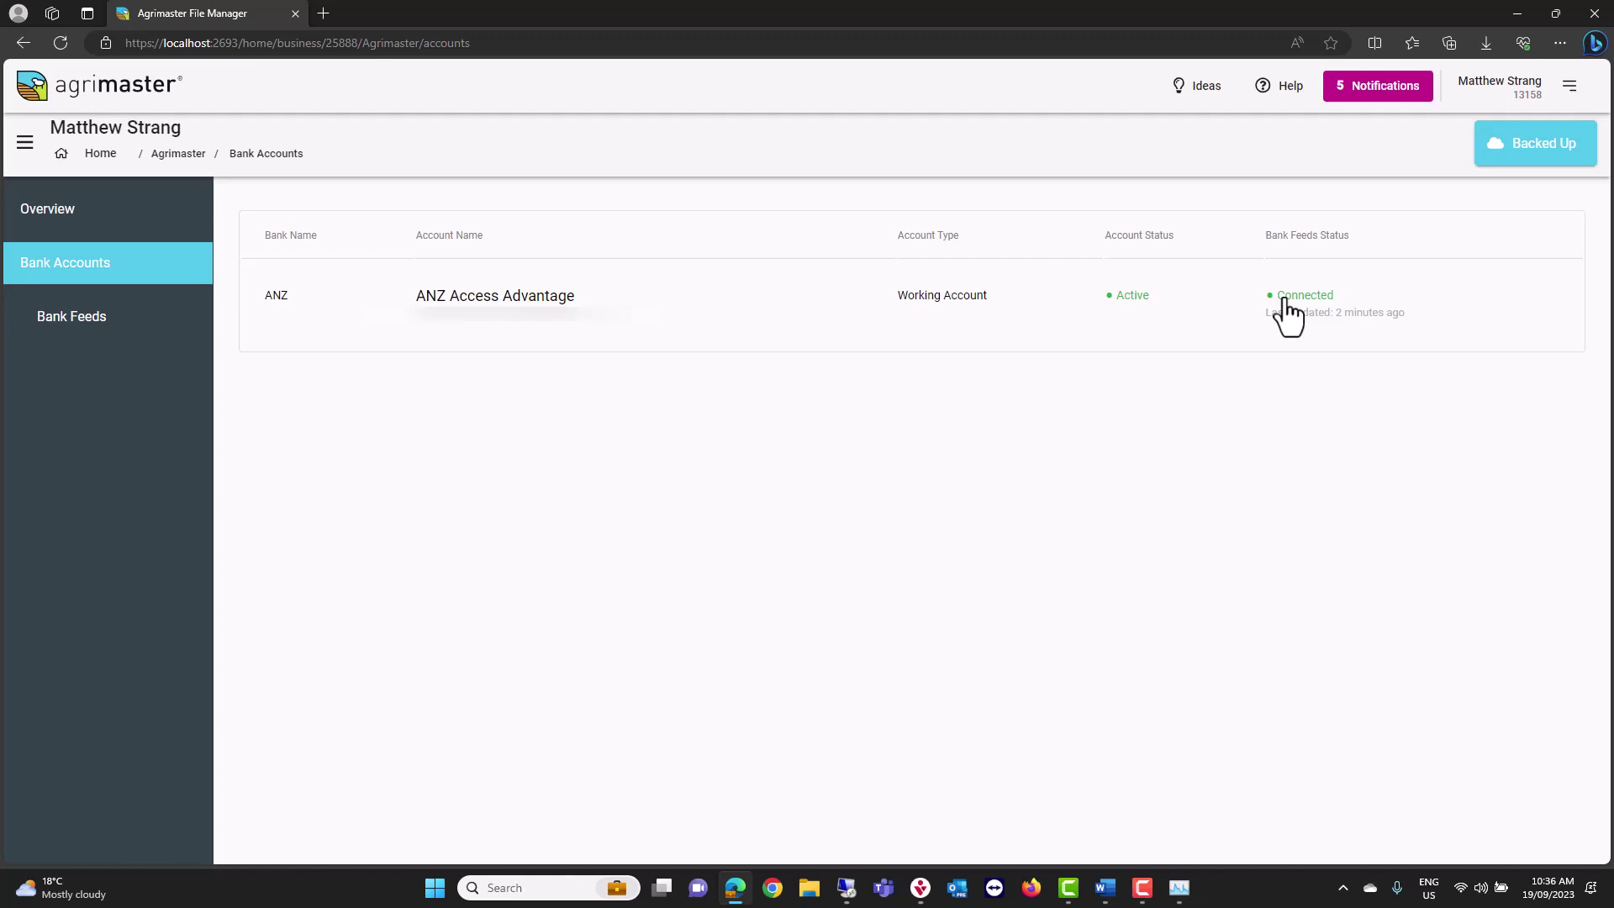
click(70, 330)
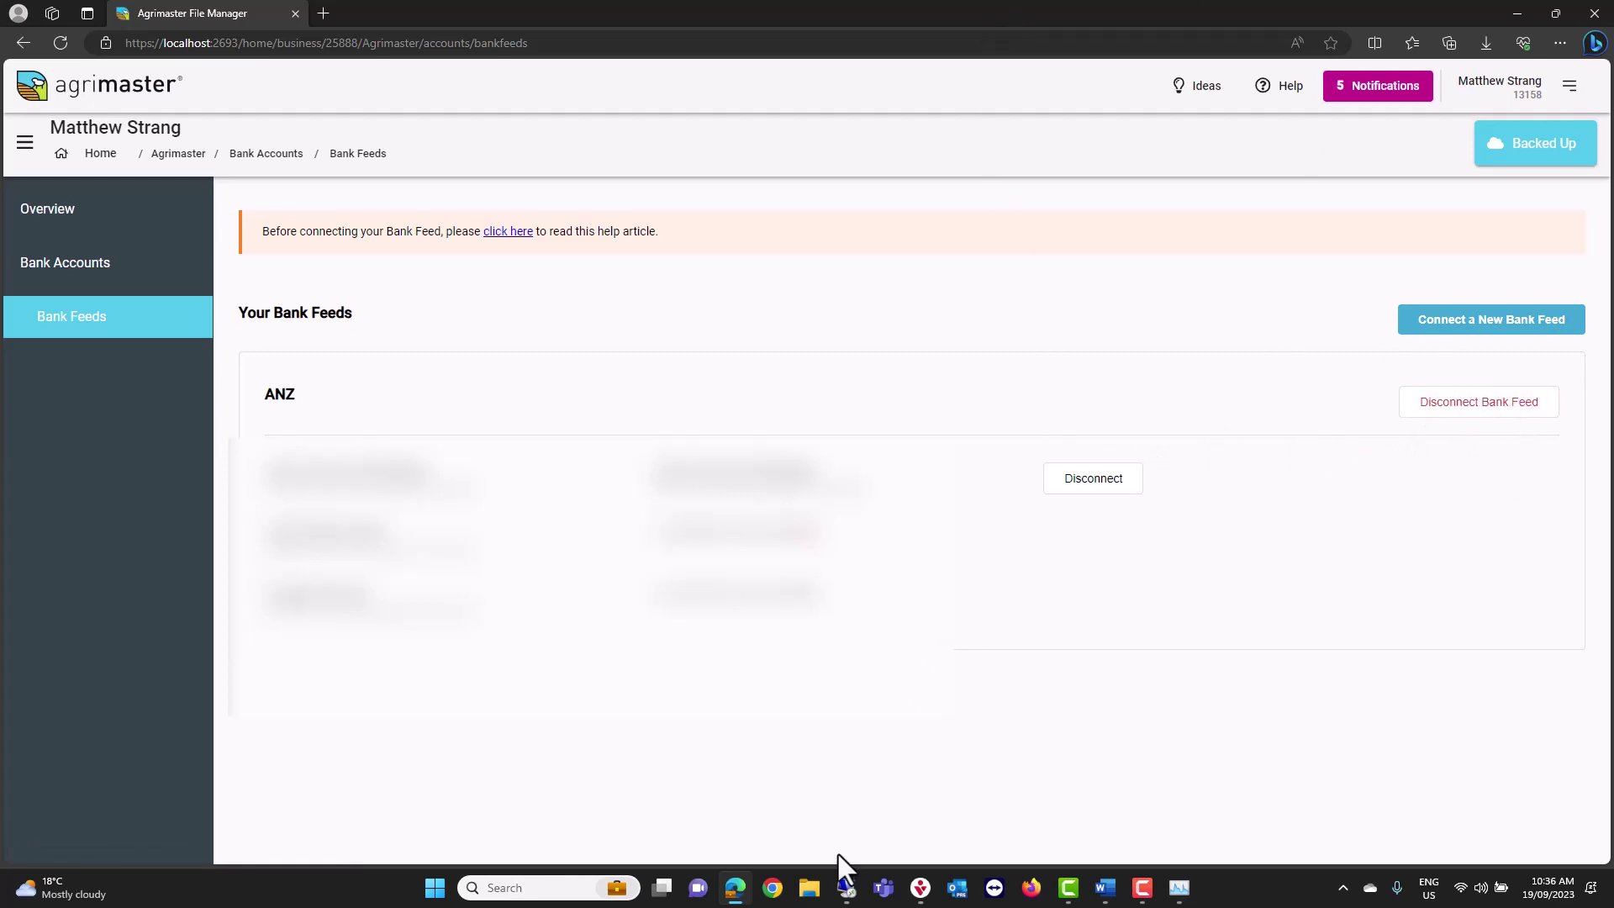
Step: Switch to File Explorer and delete the ANZACCES statement file from the NetBank folder
click(809, 889)
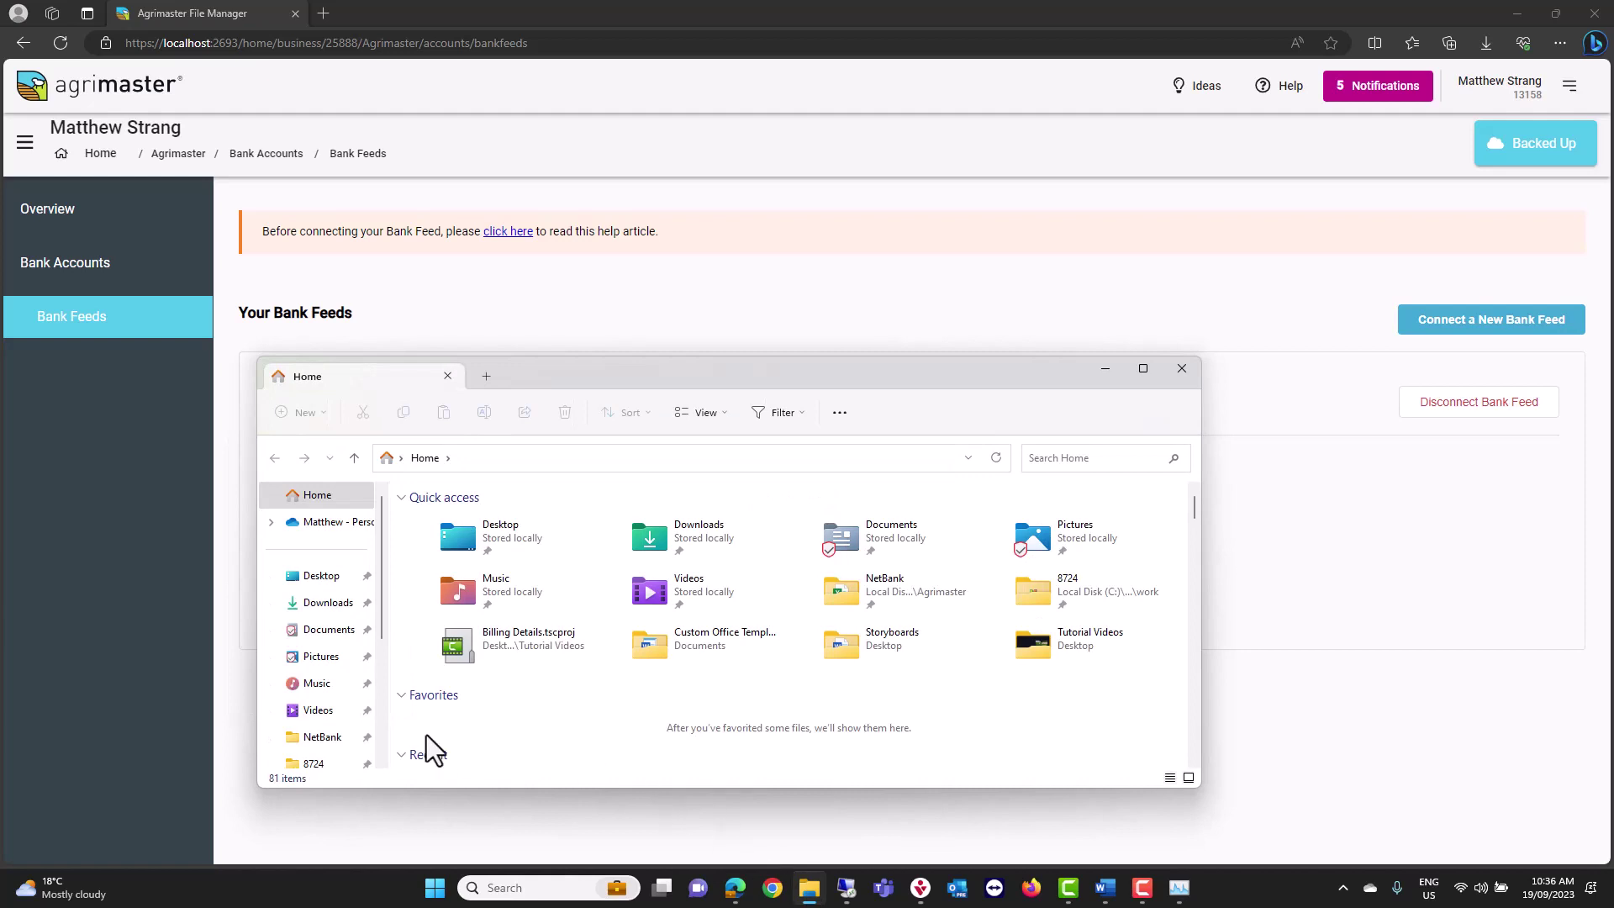
click(323, 738)
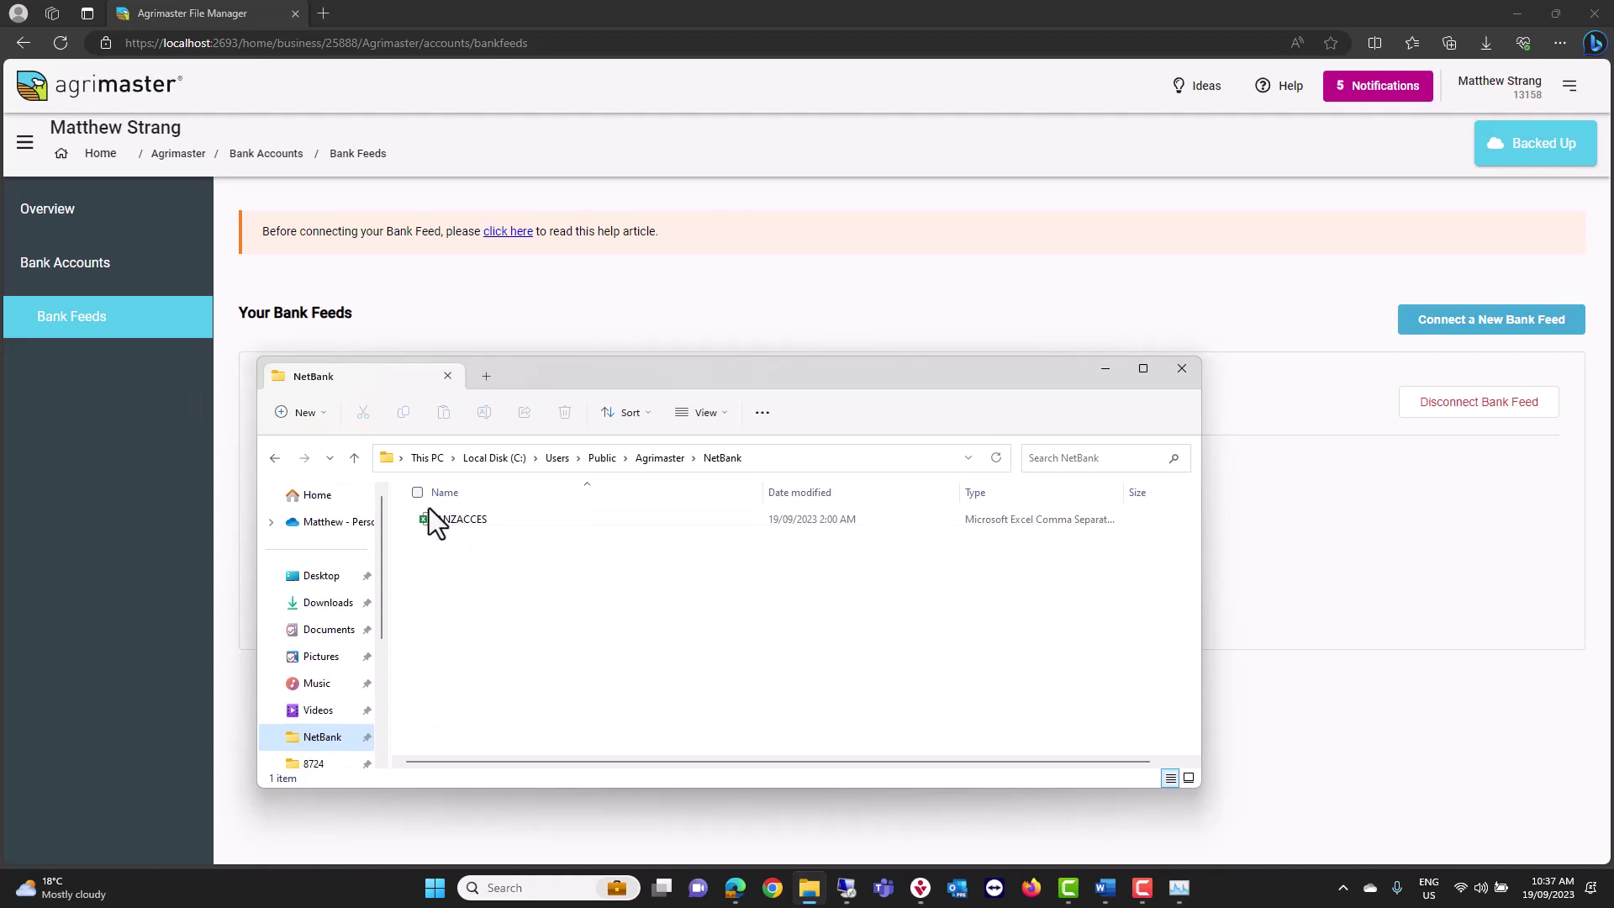
click(463, 523)
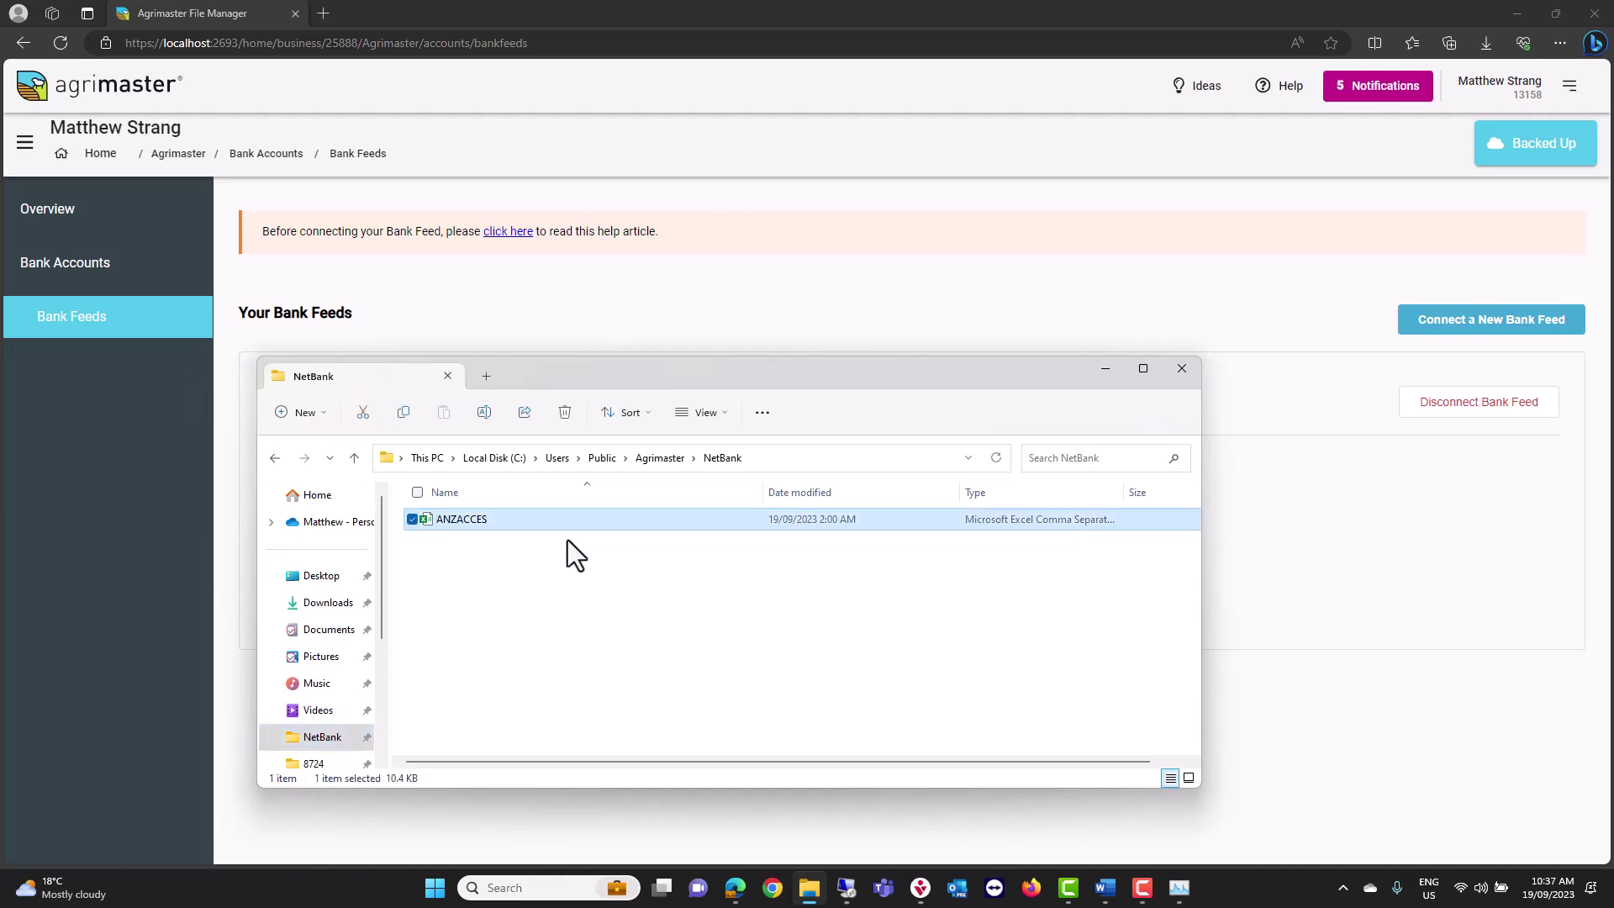
key(Delete)
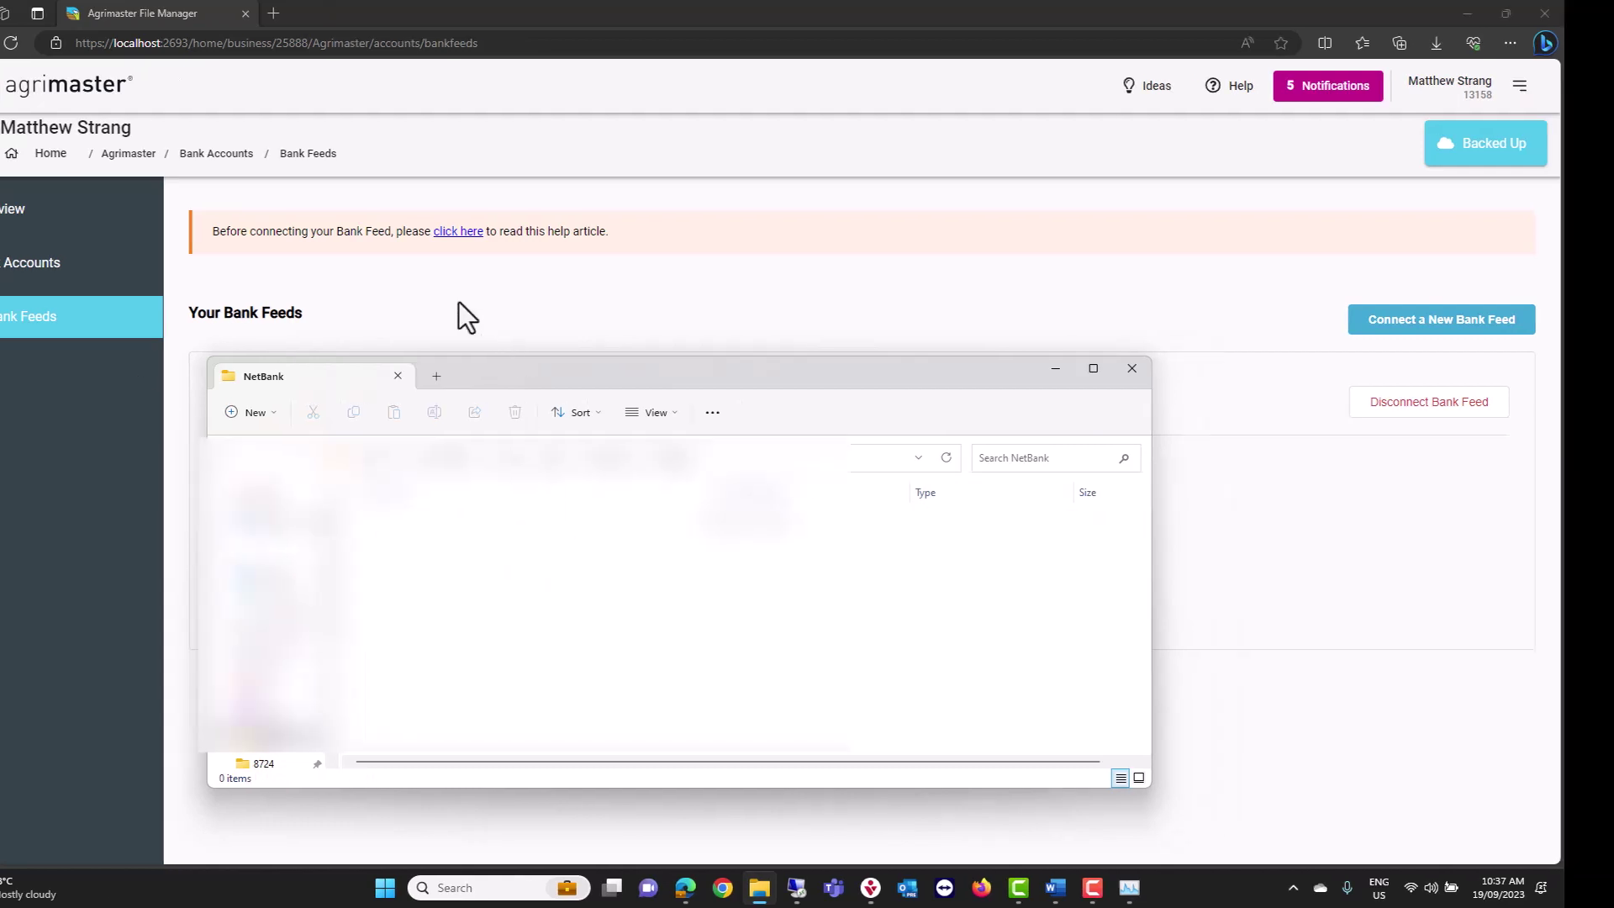
Step: Reload the Bank Feeds page to regenerate the statement file, check the NetBank folder for ANZACCES, and close both windows
click(459, 301)
click(10, 44)
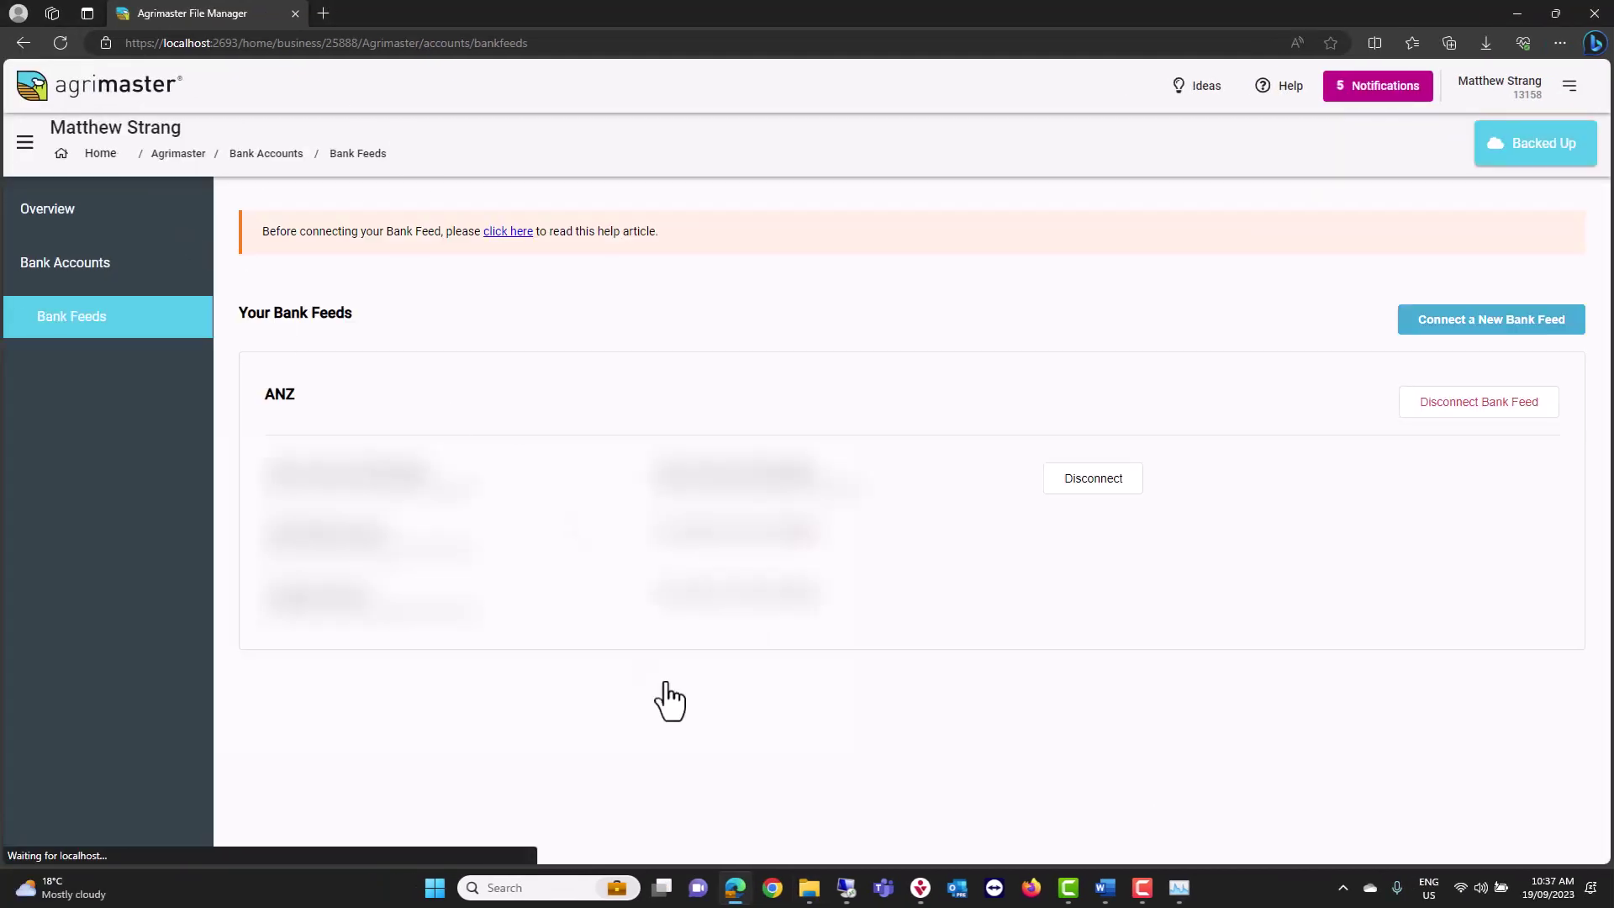
click(811, 893)
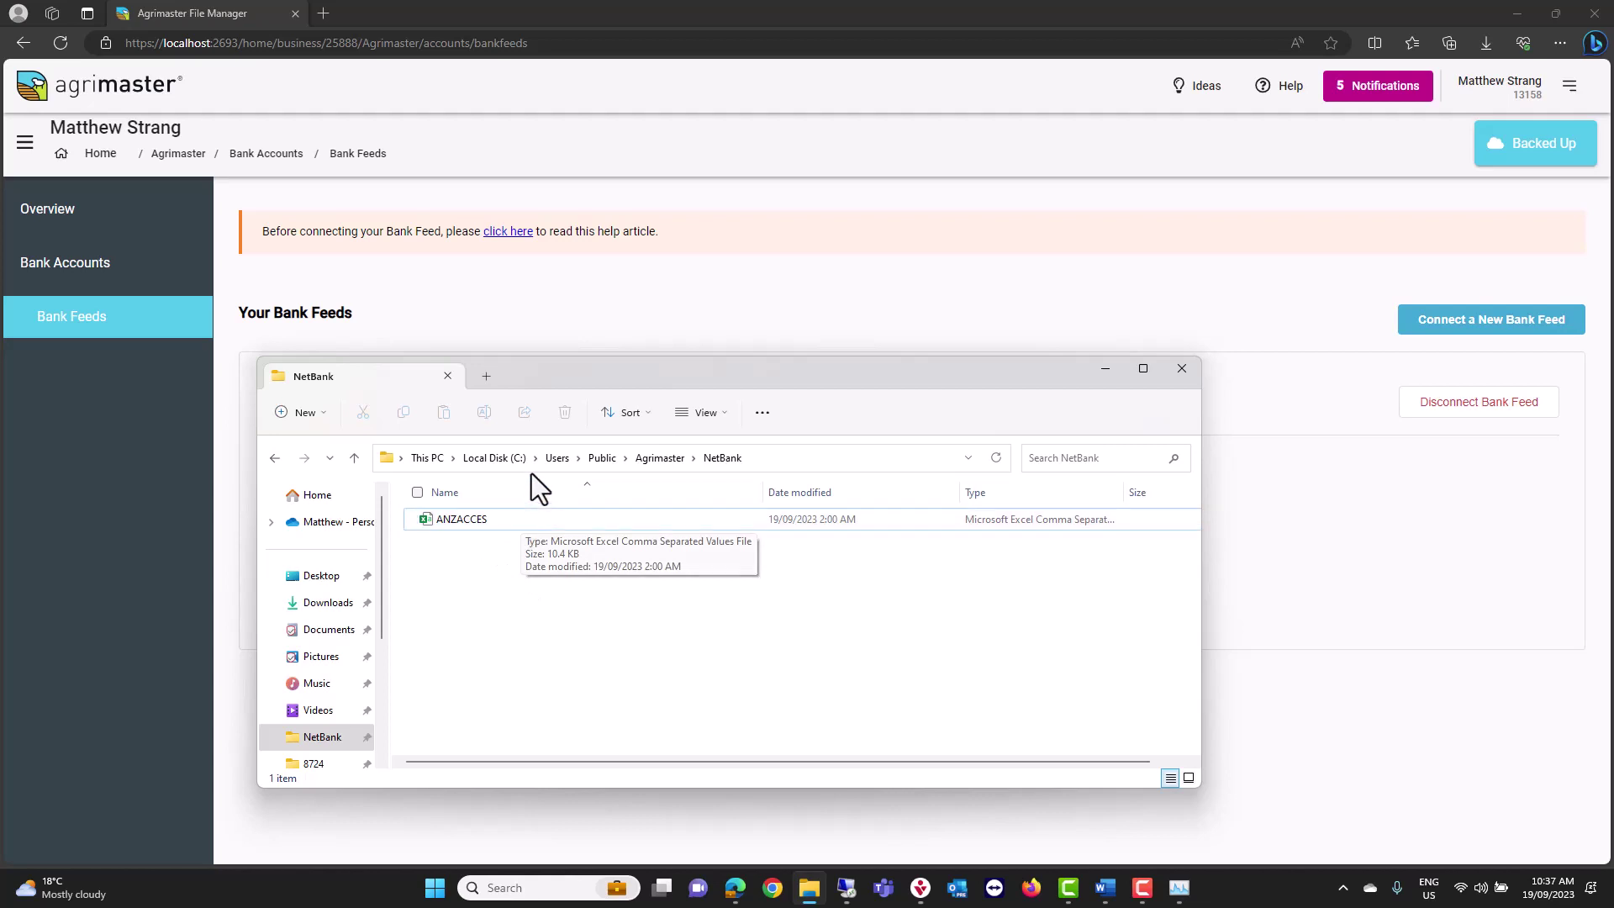
click(1183, 371)
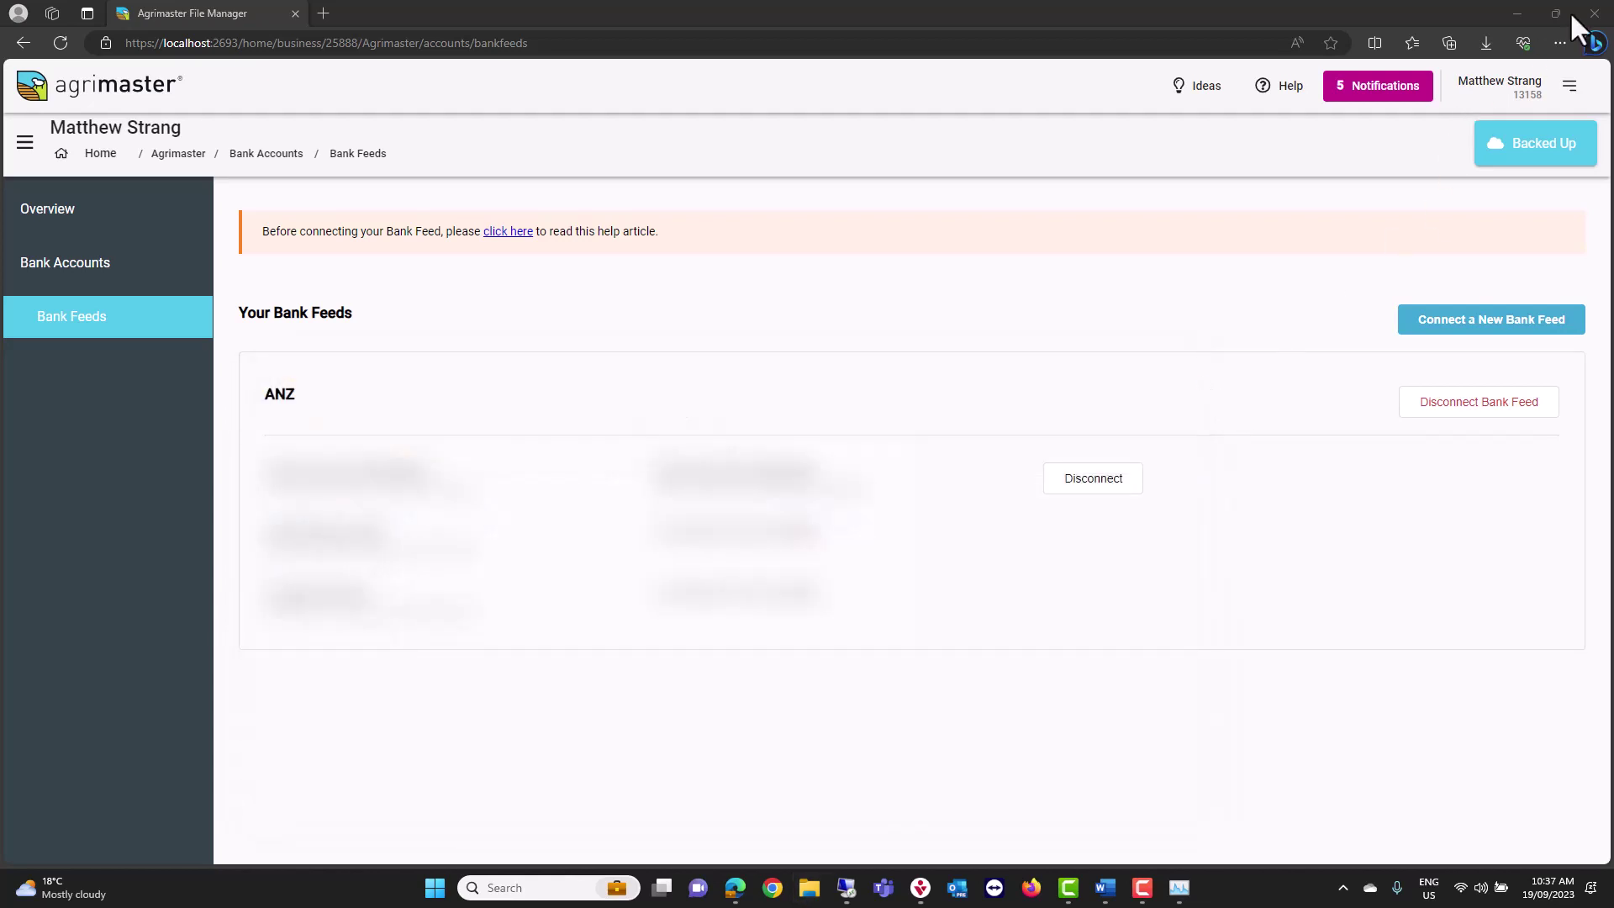
click(1594, 15)
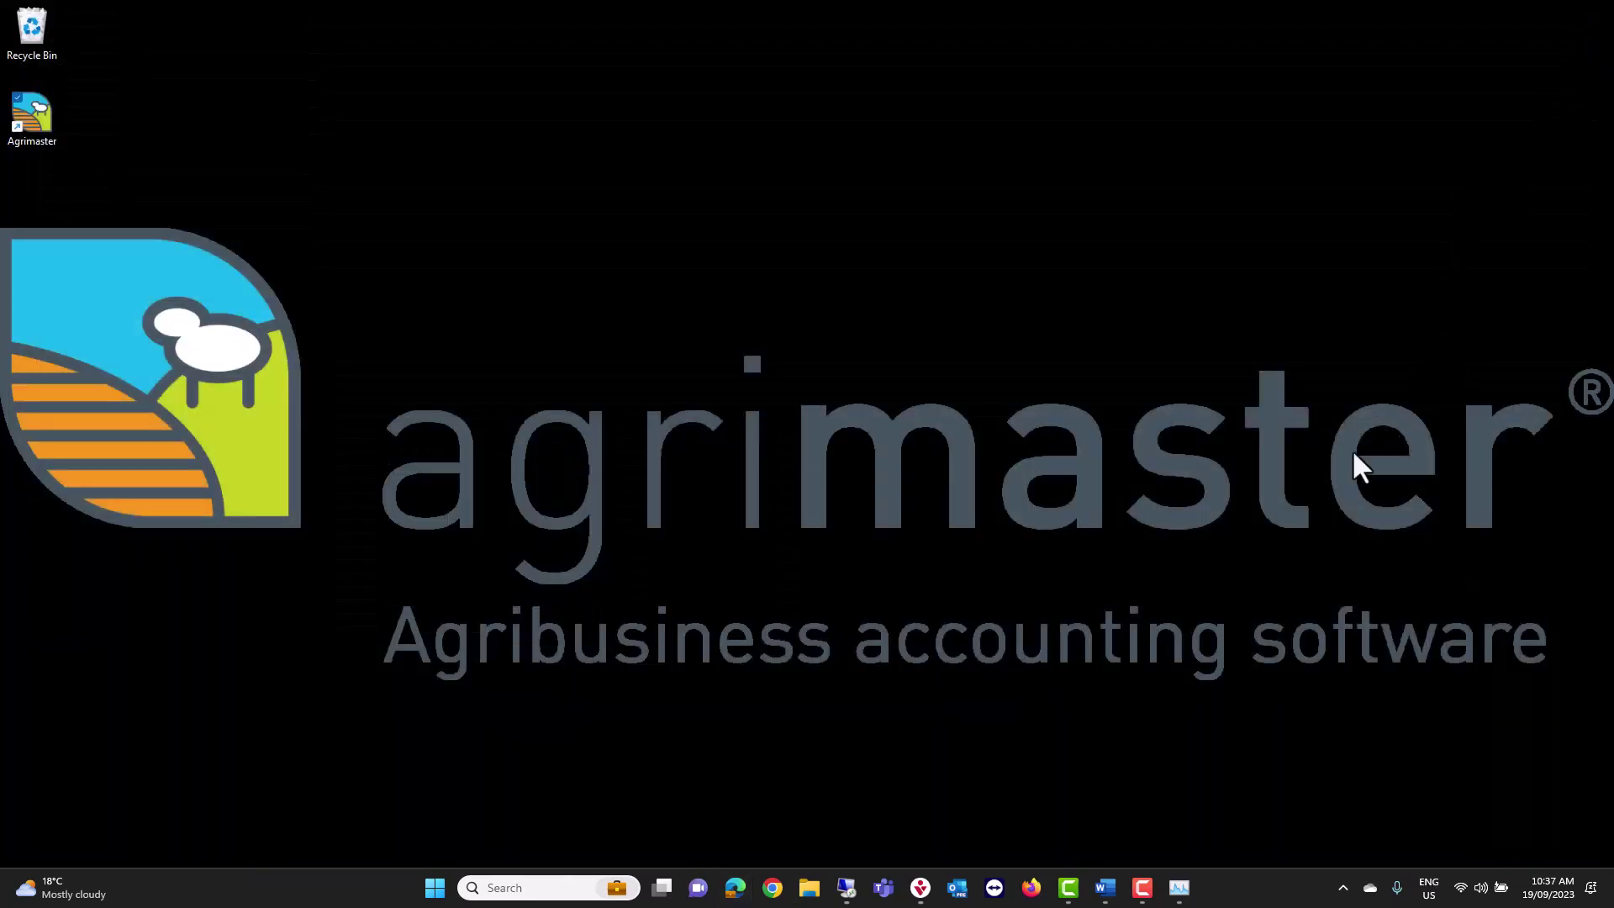